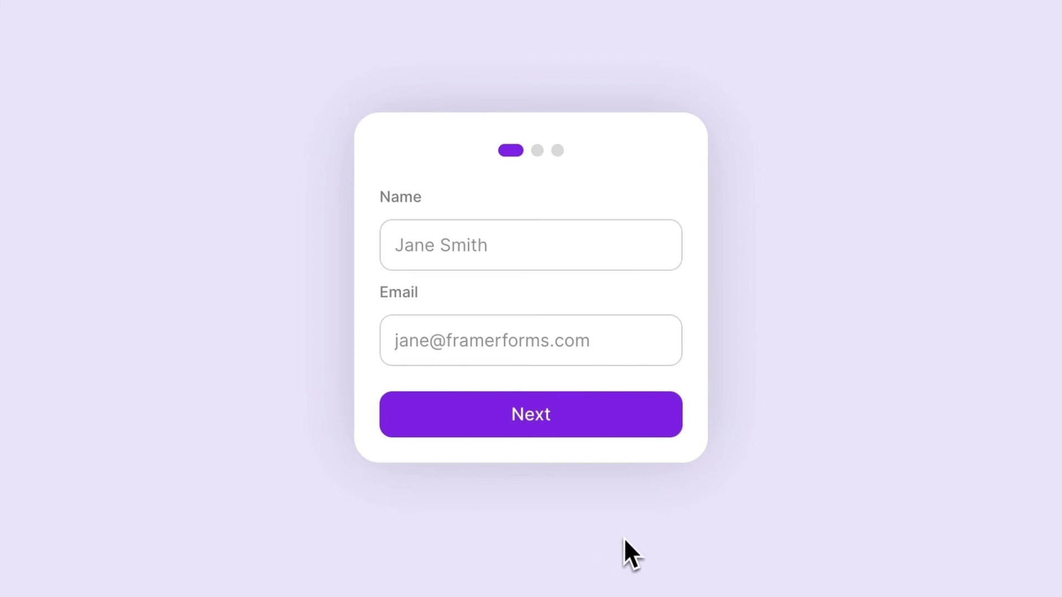
Step the form preview through the rating and comments steps, then jump back to step one.
left_click(631, 431)
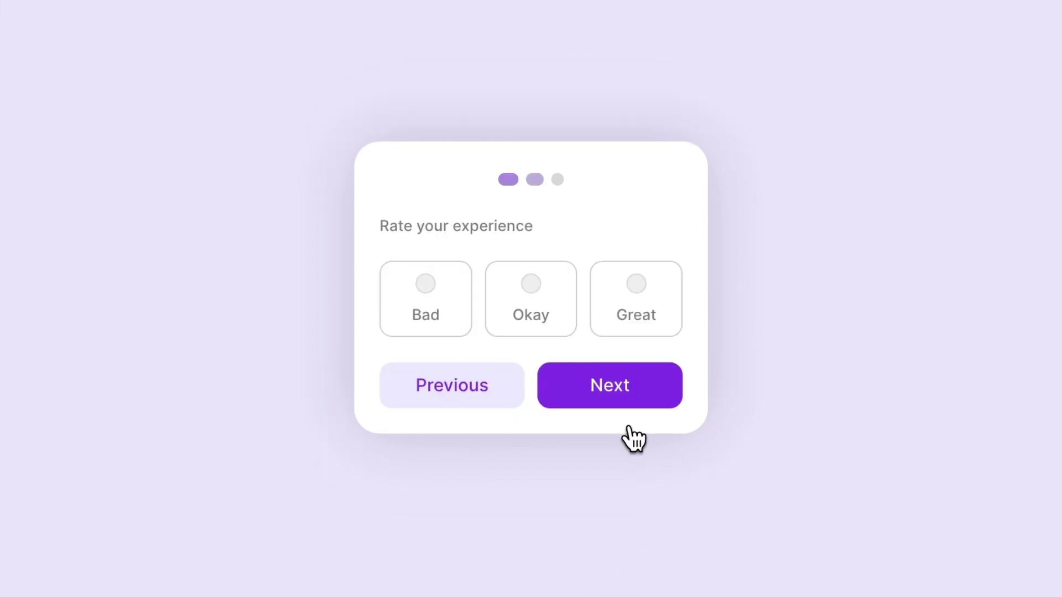
left_click(626, 394)
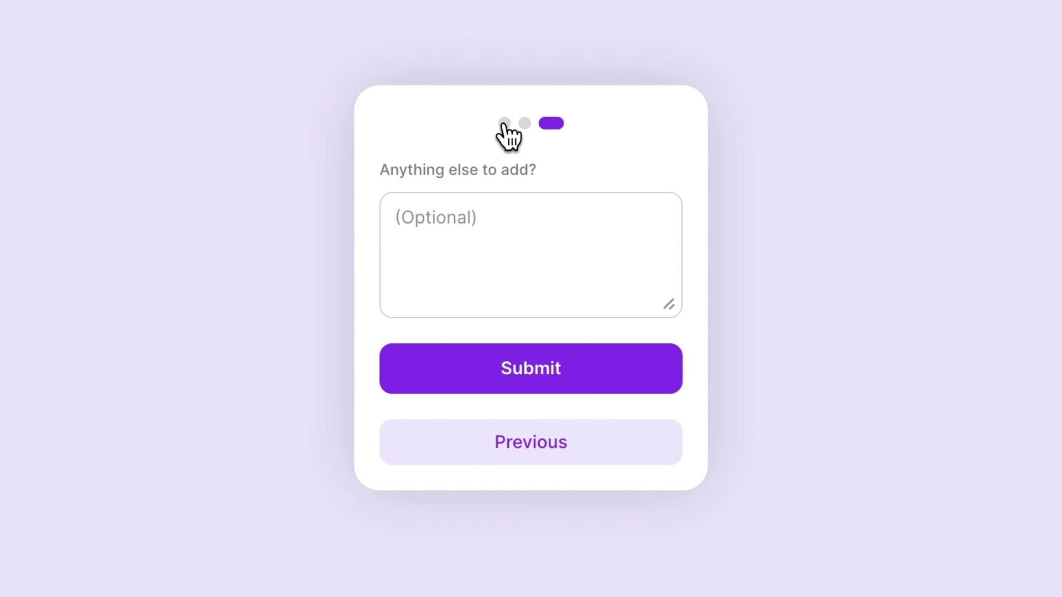
left_click(505, 124)
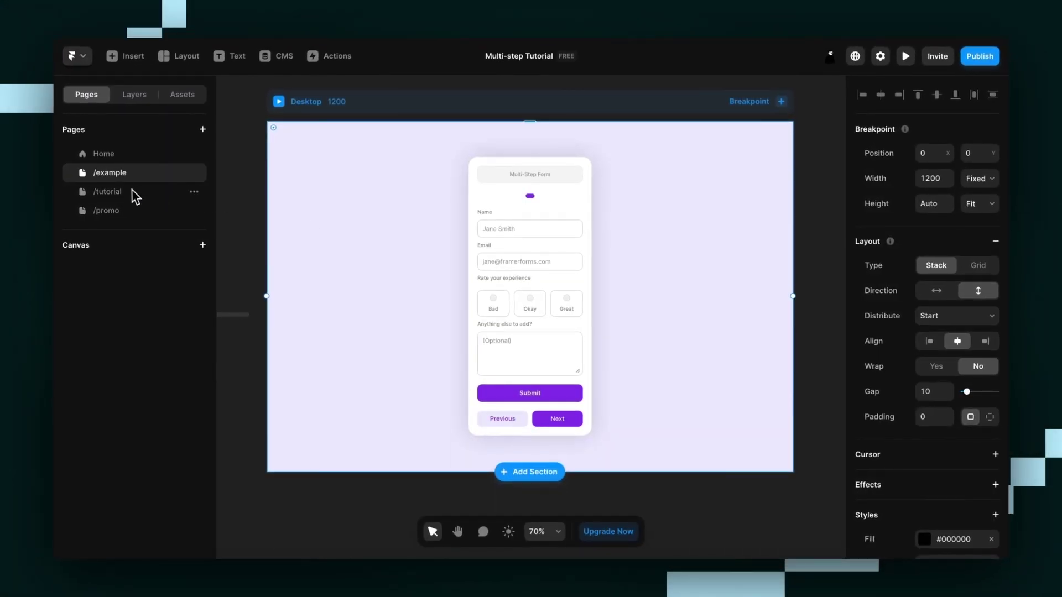
Open the /tutorial page and look over its form on the canvas.
left_click(132, 191)
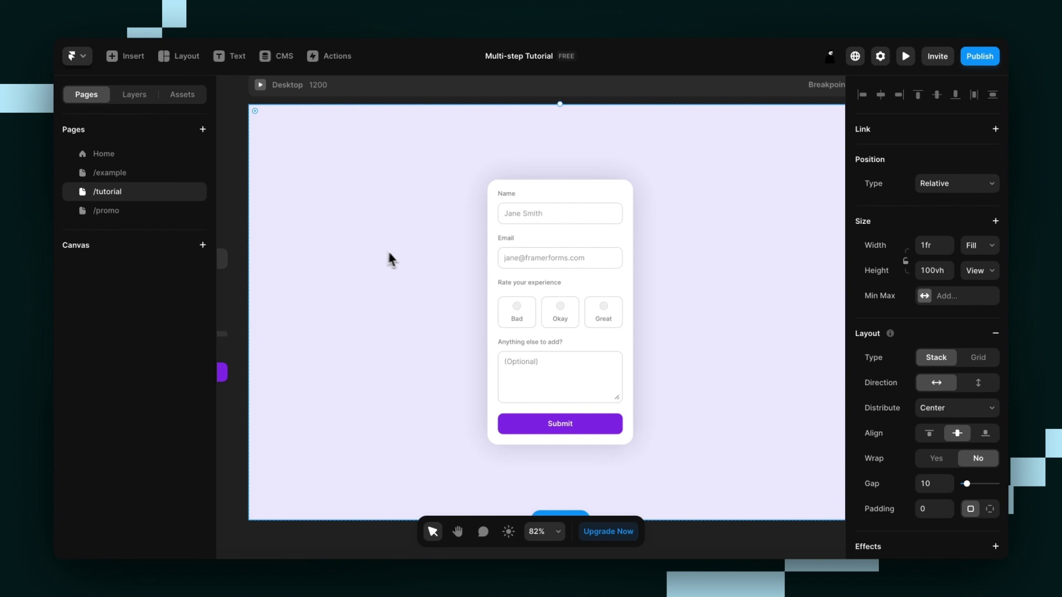
scroll(410, 259, "down", 3)
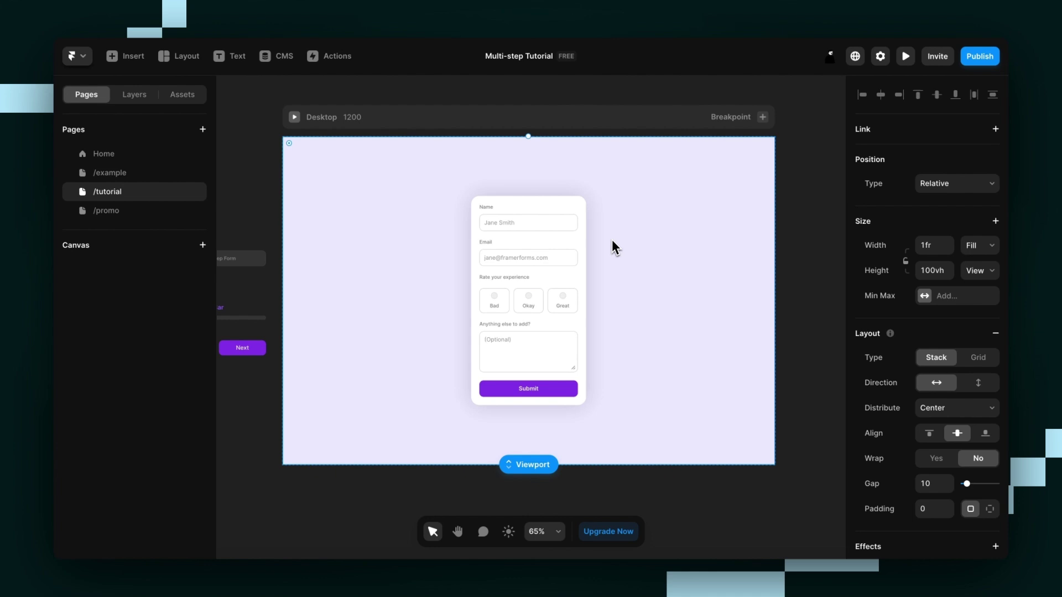
scroll(612, 240, "up", 3)
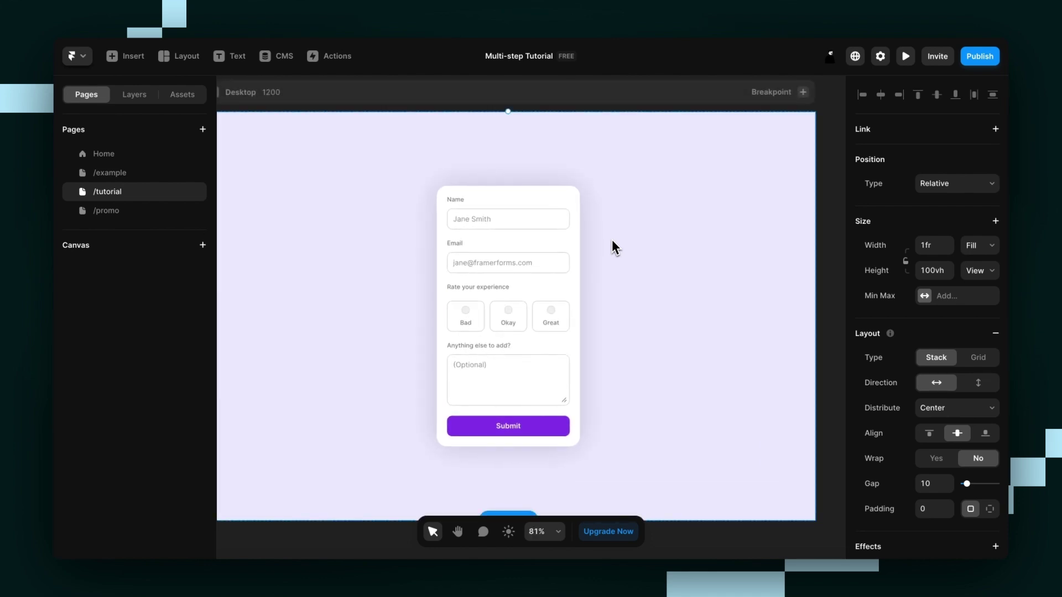
Duplicate the Email field twice, then undo both duplicates so one Email field remains.
left_click(507, 264)
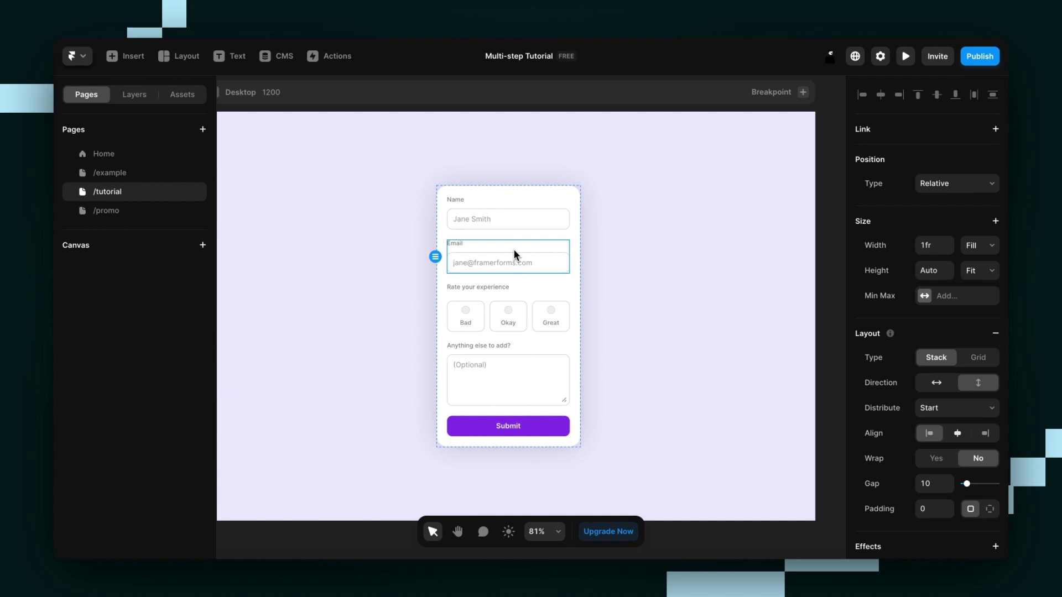
key("ctrl+d")
key("ctrl+d")
key("ctrl+d")
key("ctrl+d")
key("ctrl+d")
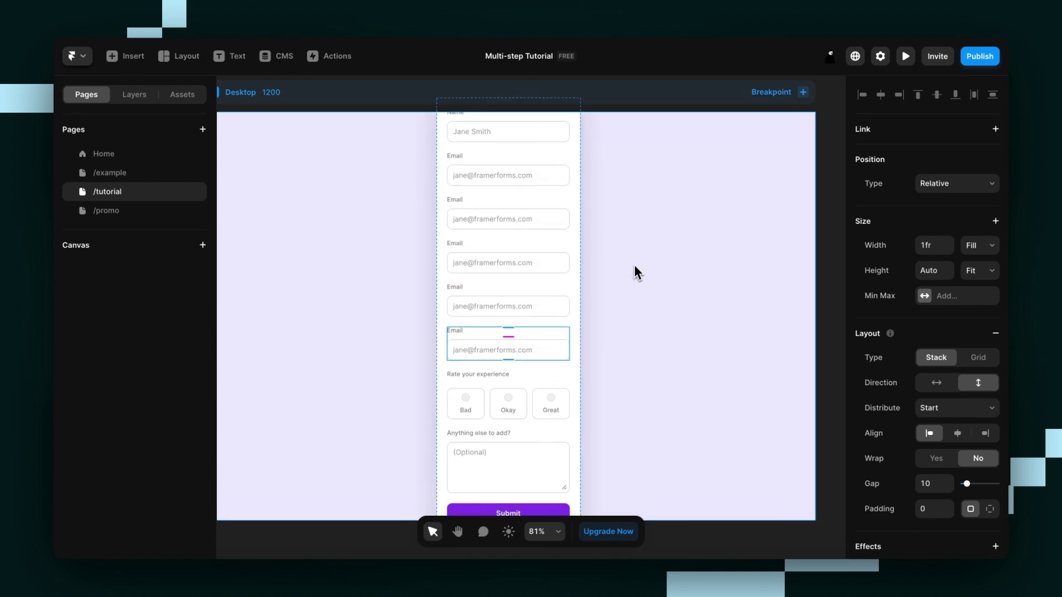
key("ctrl+d")
key("Escape")
scroll(634, 265, "down", 3)
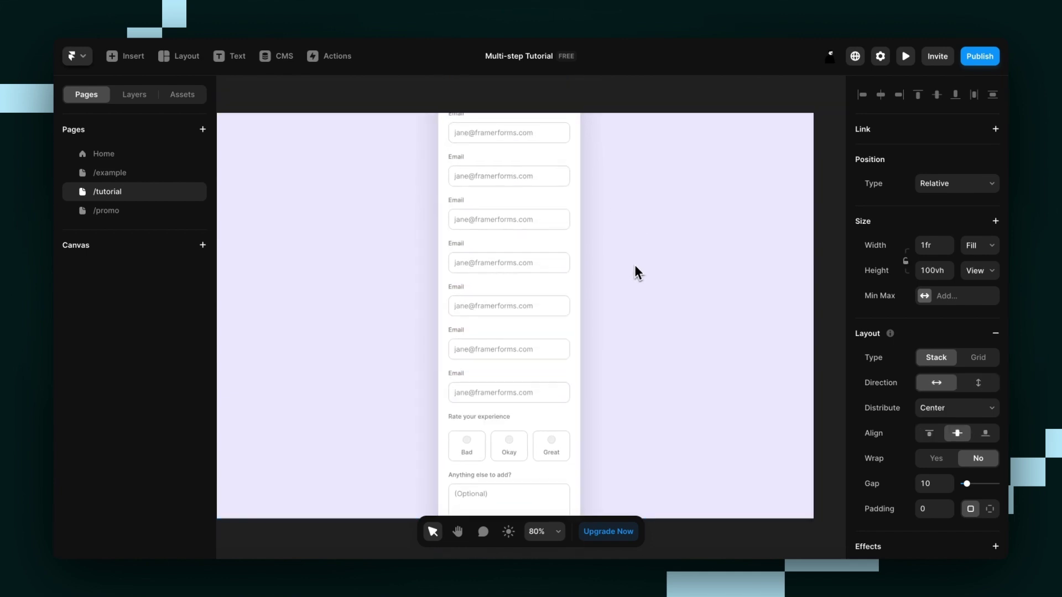
scroll(635, 264, "up", 1)
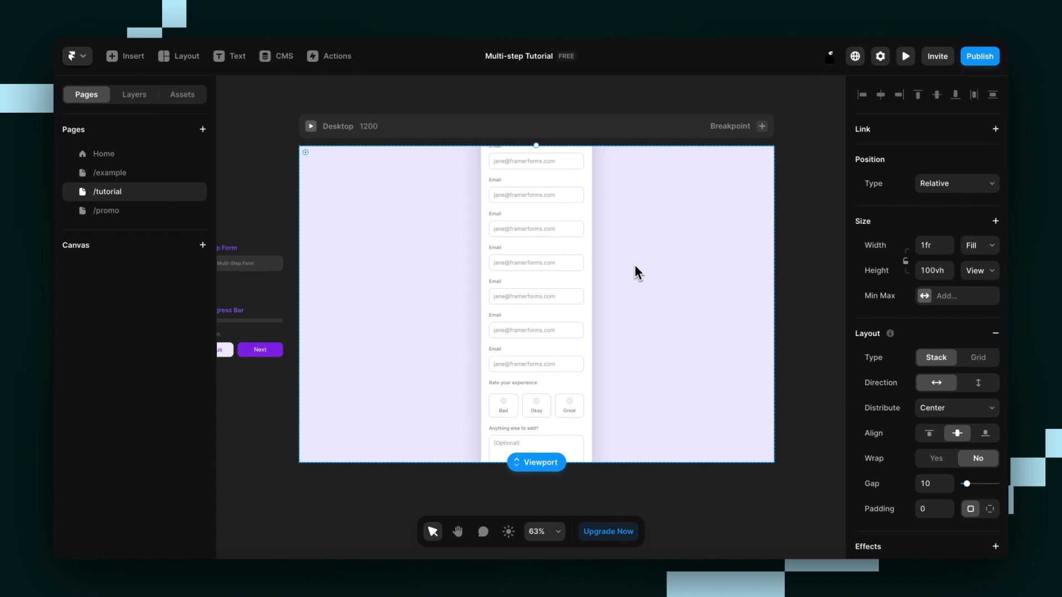
key("ctrl+z")
key("ctrl+z")
key("ctrl+z")
key("ctrl+z")
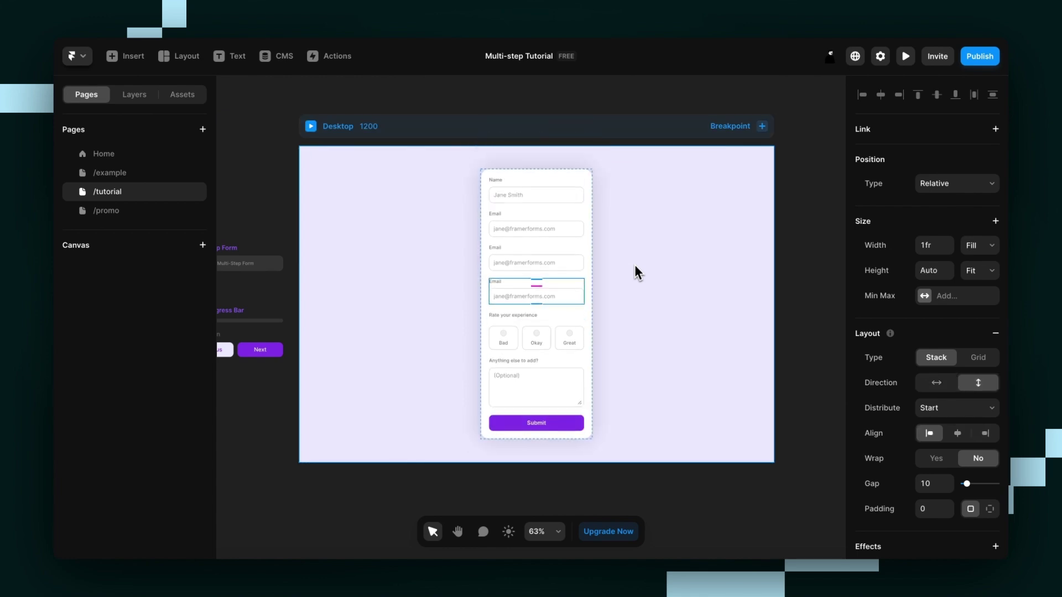
key("ctrl+z")
key("ctrl+z")
key("ctrl+z")
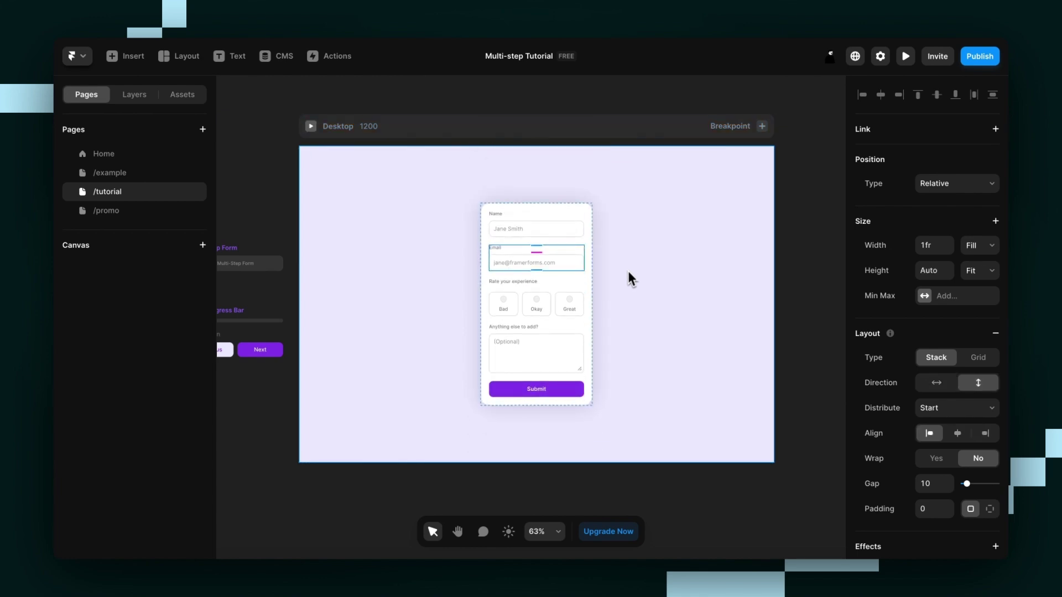
scroll(629, 271, "up", 1)
scroll(620, 281, "up", 1)
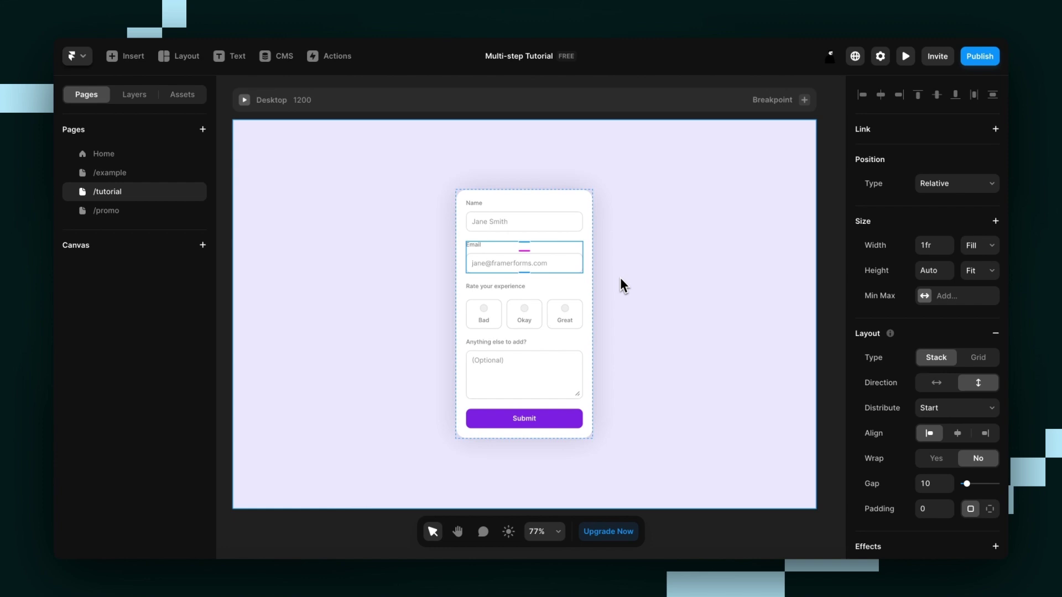
Drag the Multi-Step Form component into the top of the tutorial form card.
scroll(616, 323, "up", 3)
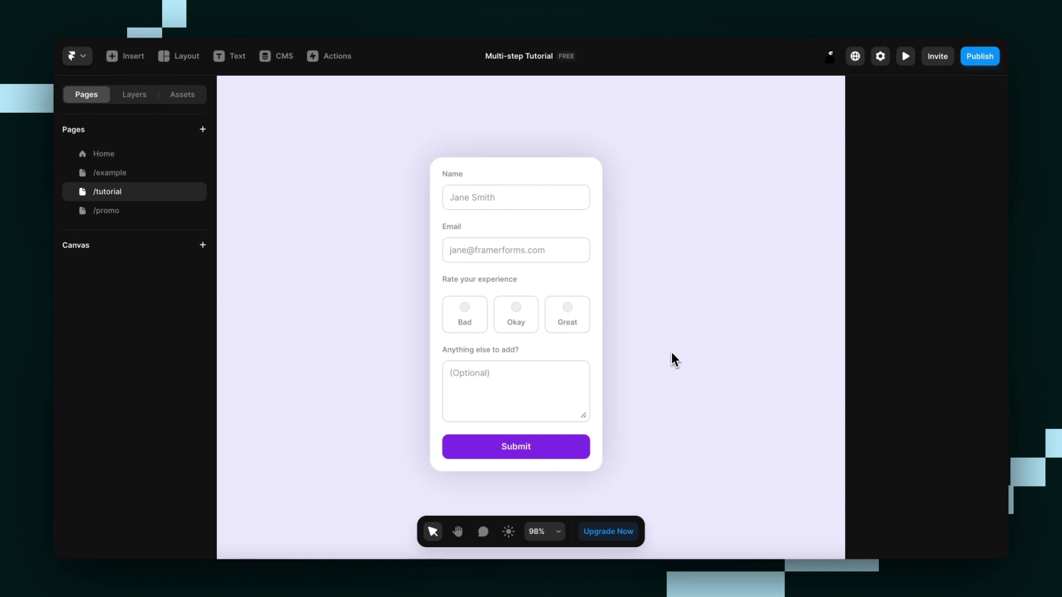
scroll(671, 359, "left", 10)
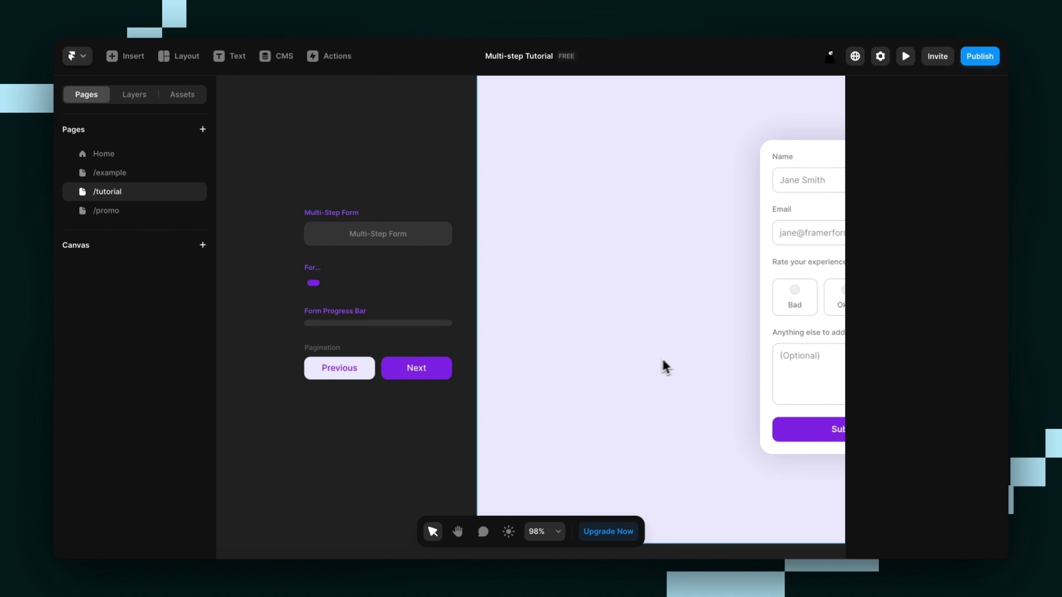
scroll(326, 194, "down", 3)
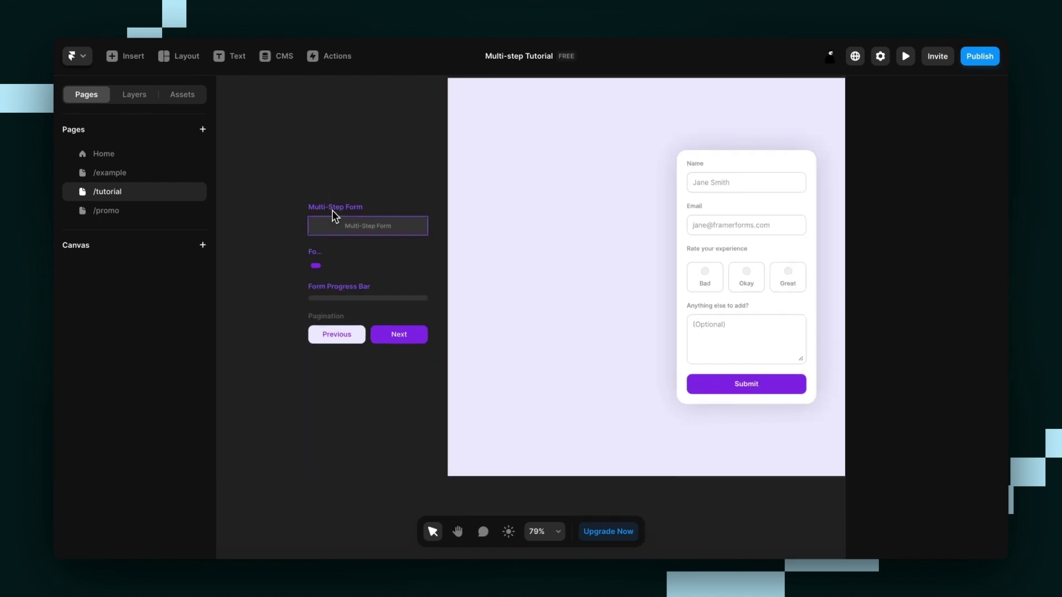
left_click_drag(332, 210, 738, 161)
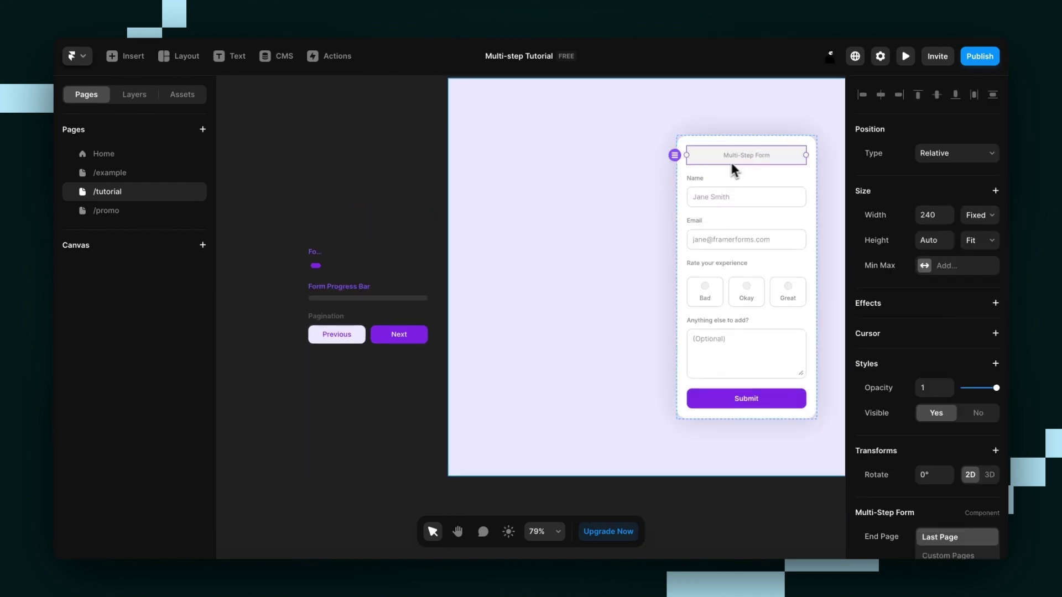
left_click(134, 94)
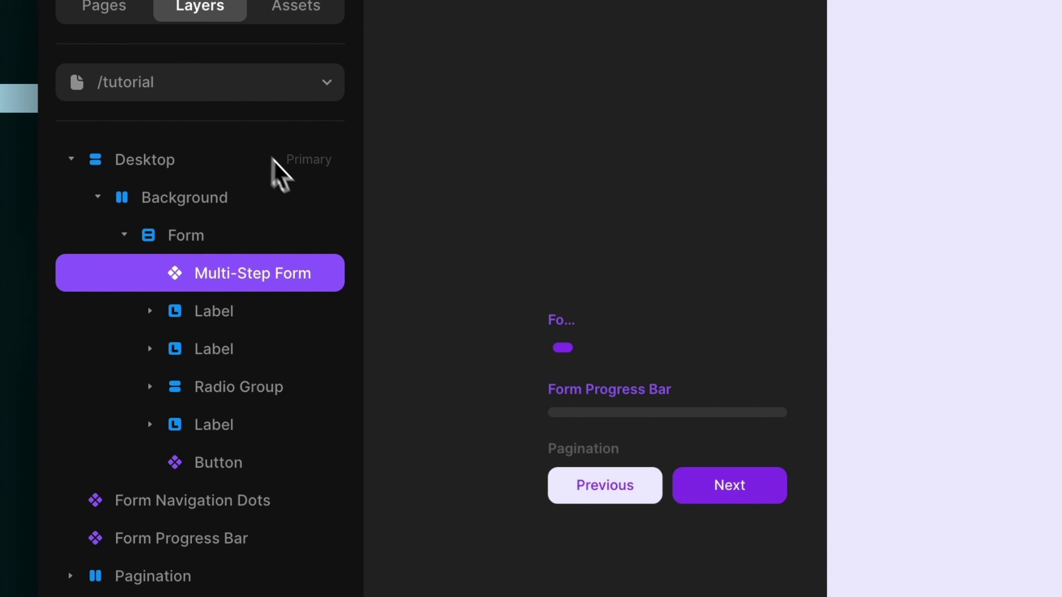
Select the Background layer and run the tutorial page in preview.
scroll(708, 299, "right", 5)
scroll(708, 299, "up", 3)
left_click(1034, 105)
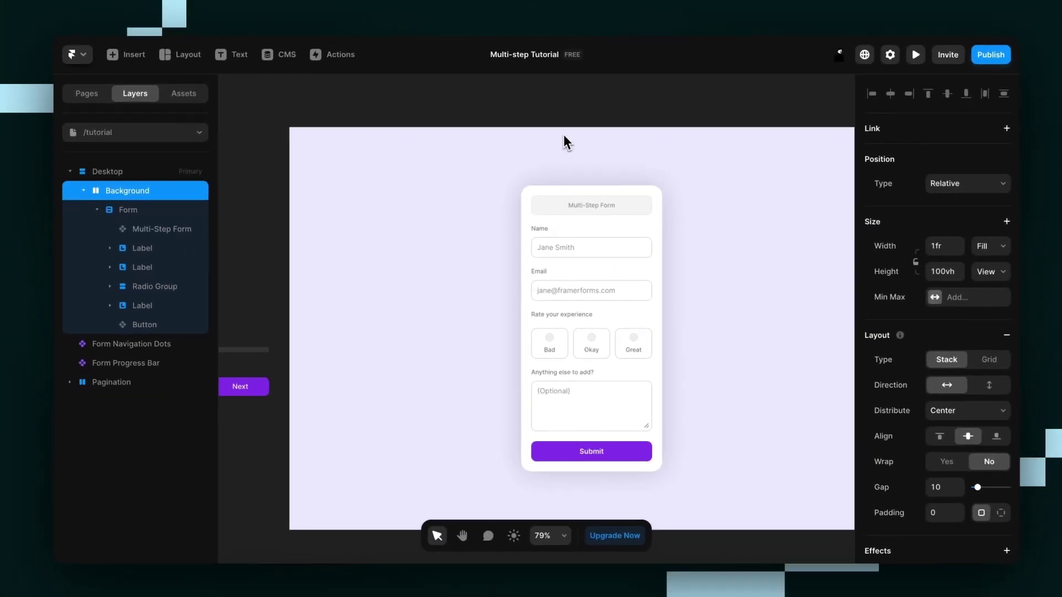
left_click(298, 109)
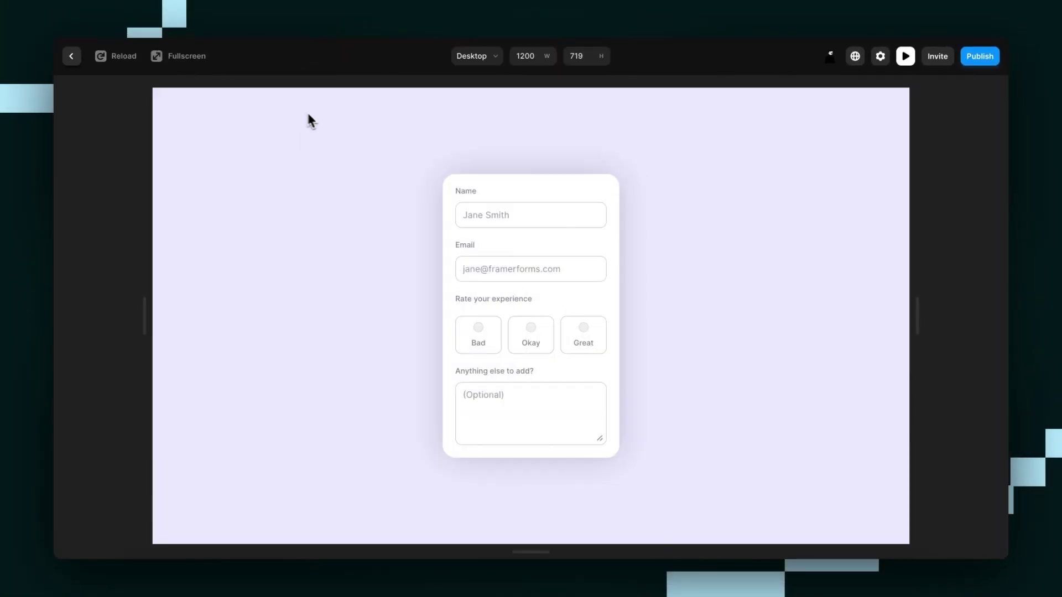
Back in the editor, wrap the Name, Email, Radio Group and comments labels in a stack.
left_click(76, 56)
left_click(598, 231)
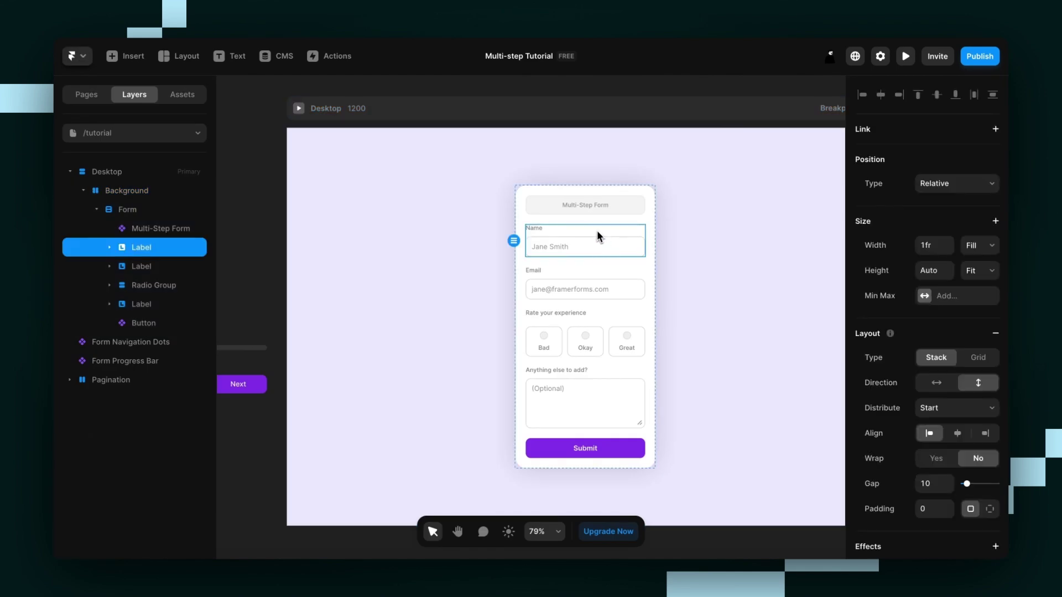
left_click(595, 274, "shift")
left_click(603, 316, "shift")
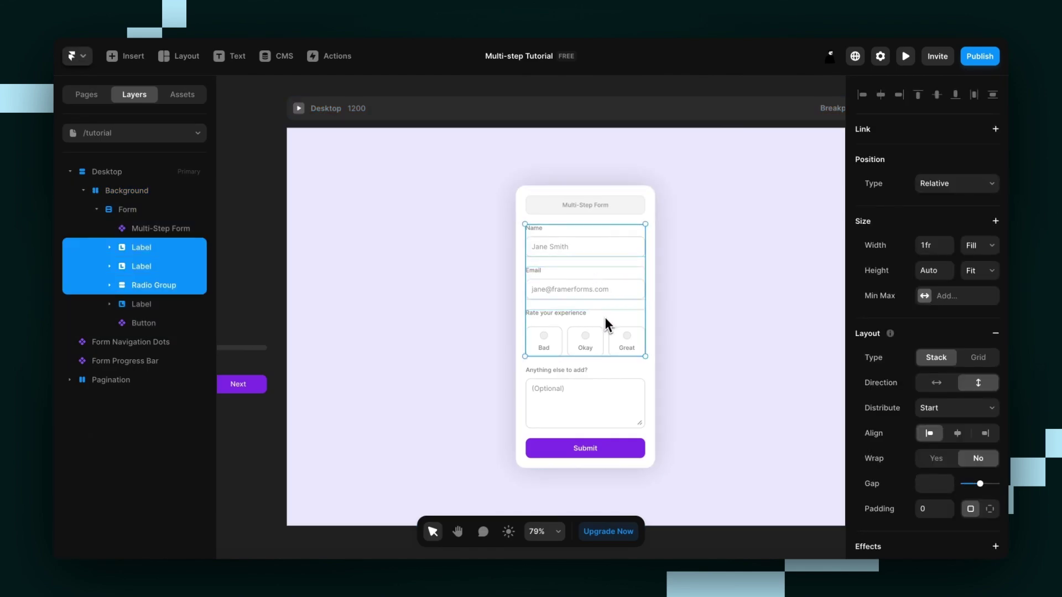
left_click(605, 371, "shift")
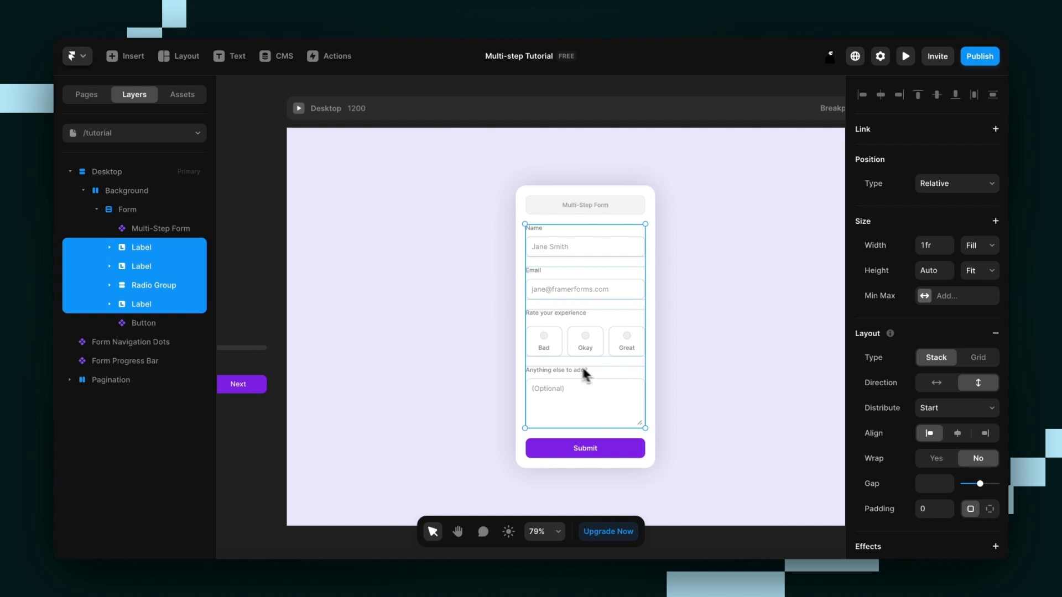
right_click(607, 234)
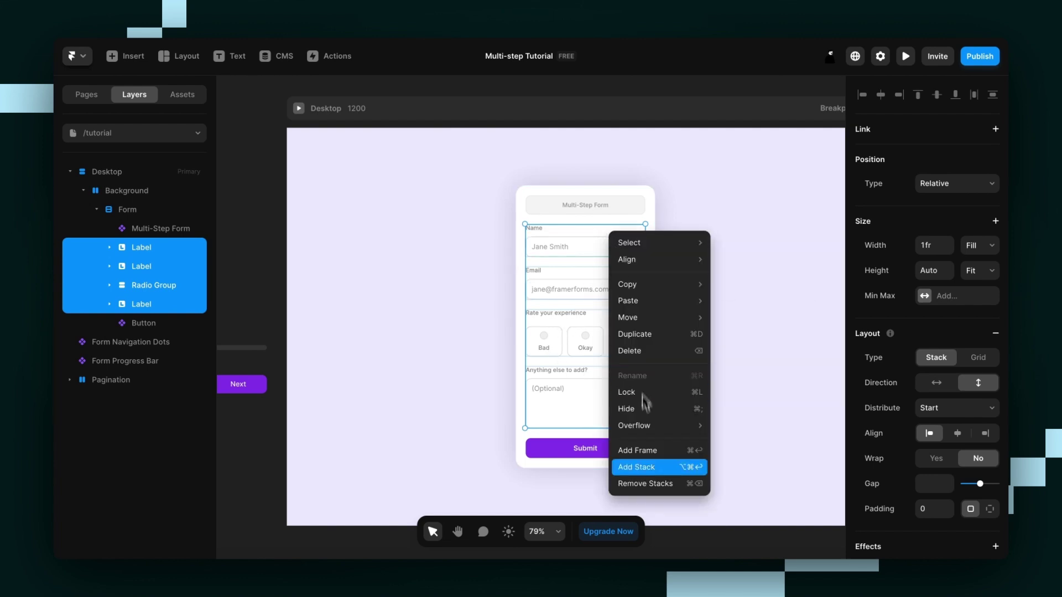
left_click(676, 470)
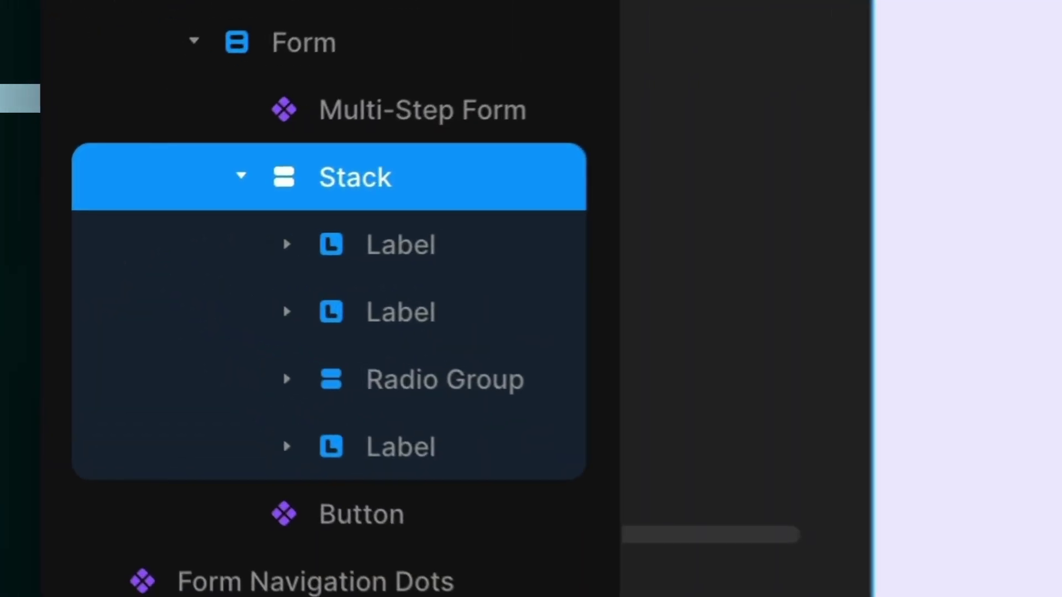
Rename the new stack to 'Pages'.
double_click(503, 164)
type("Pages")
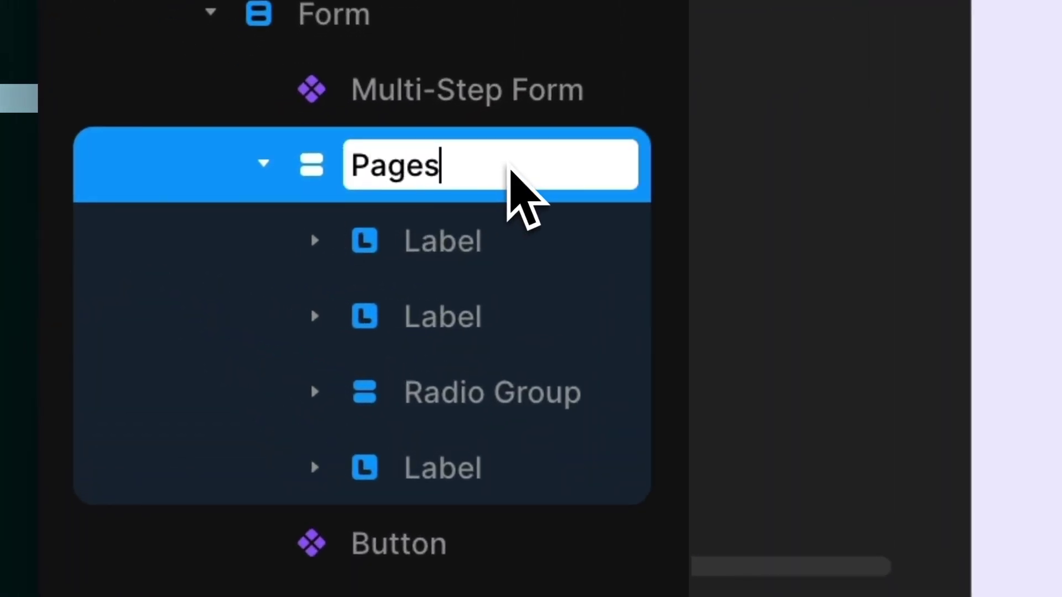
key("Return")
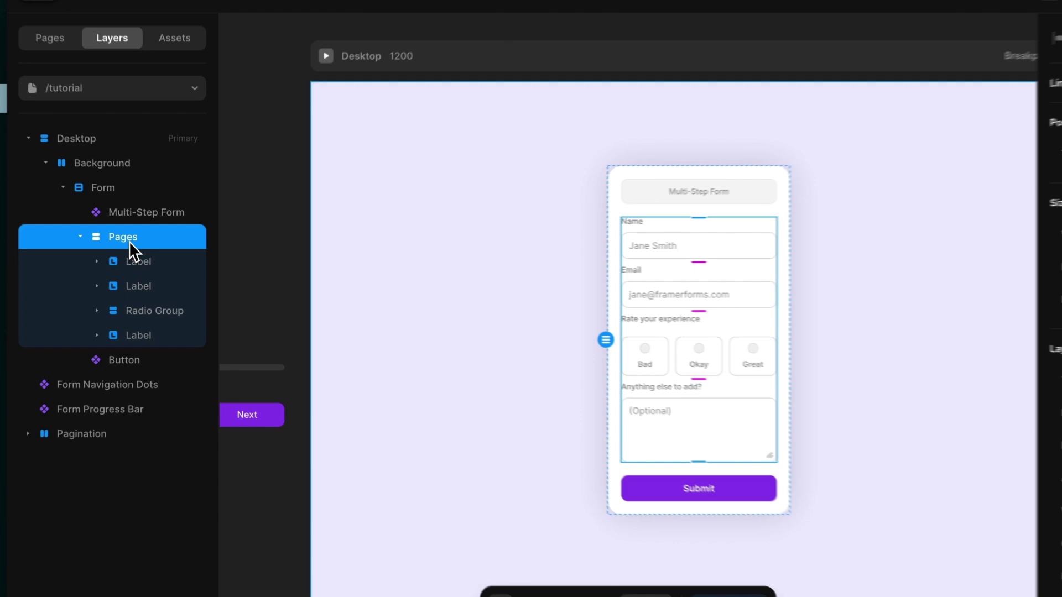
Wrap the Name and Email fields together in their own stack.
left_click(547, 290)
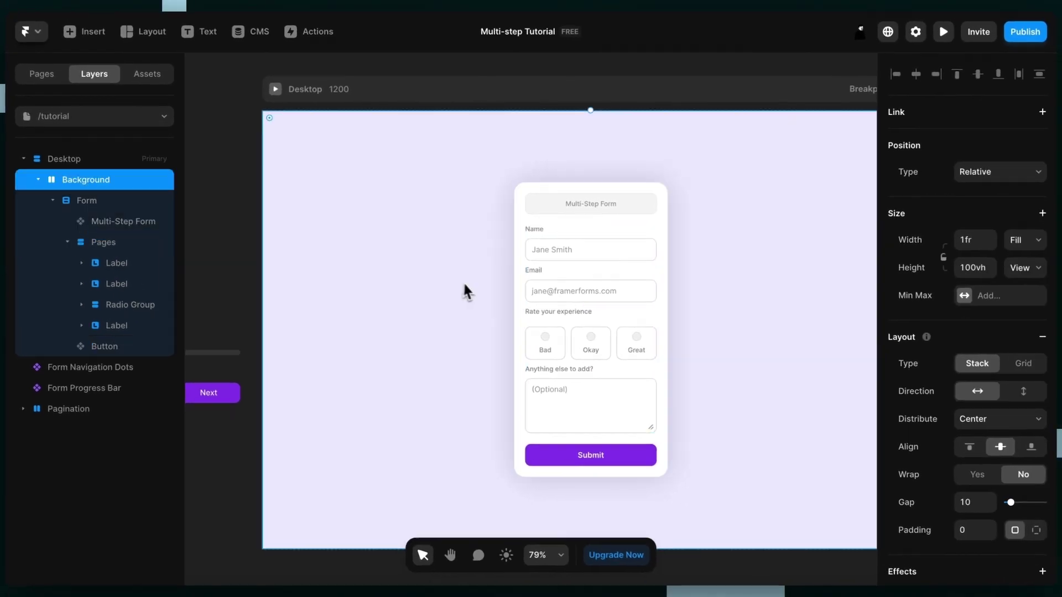
left_click(613, 278)
left_click(591, 232, "shift")
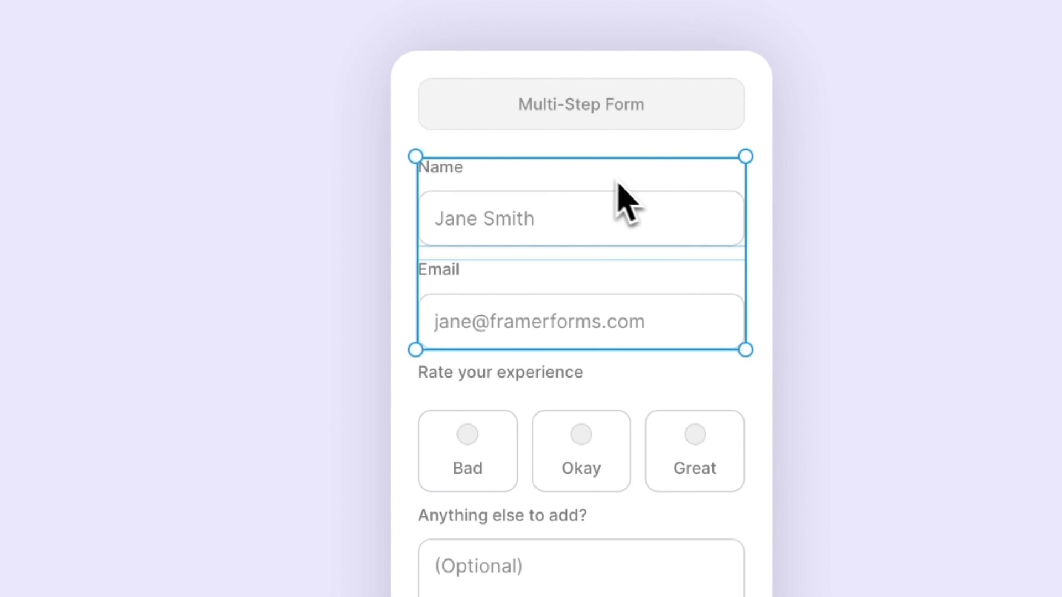
right_click(585, 175)
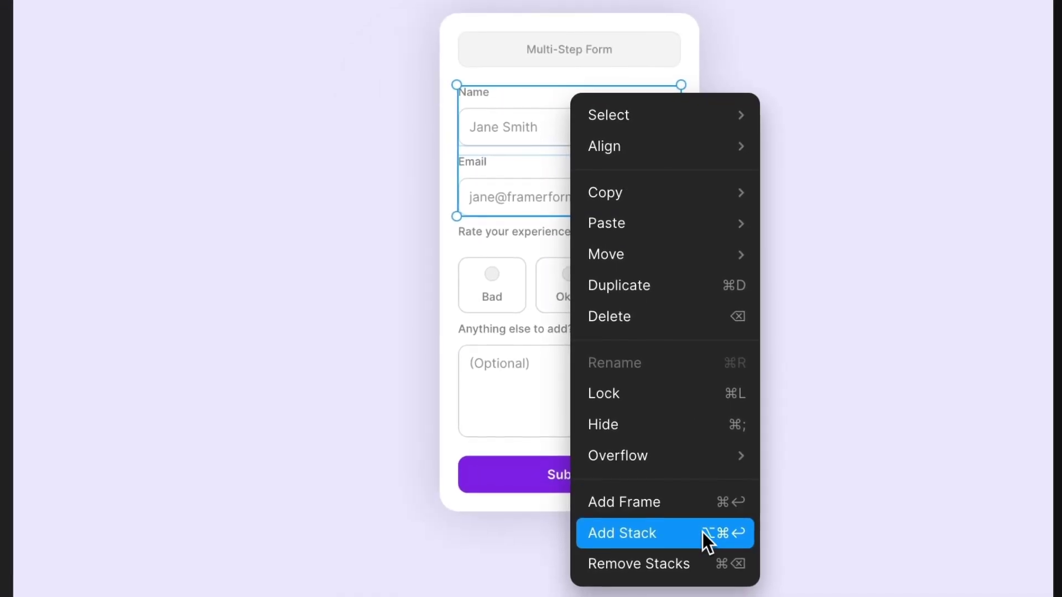
left_click(701, 533)
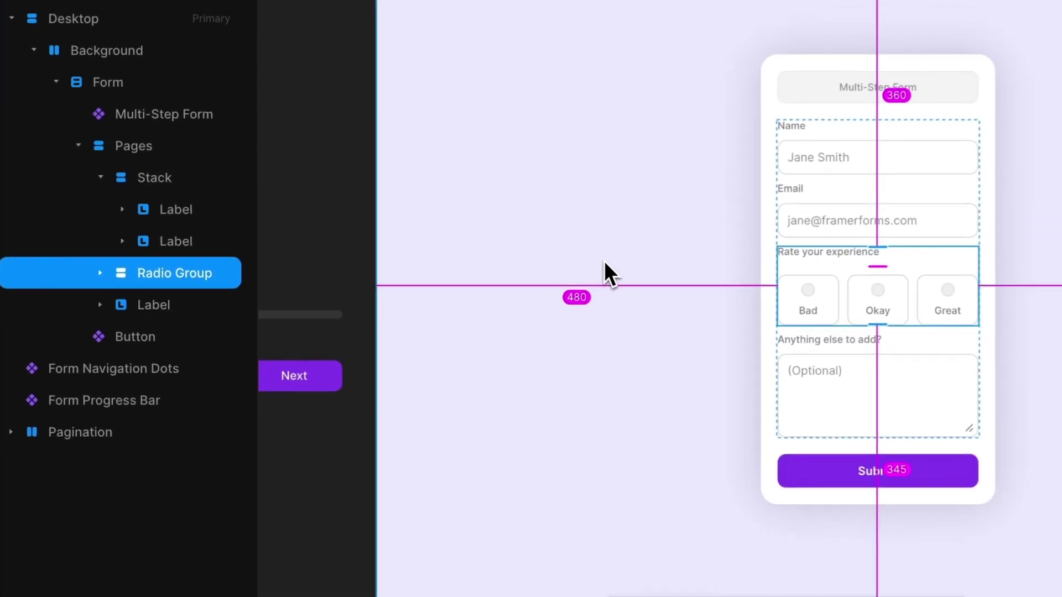
Give the Radio Group and the 'Anything else to add?' field their own stacks, then collapse layers to show Pages.
key("shift+a")
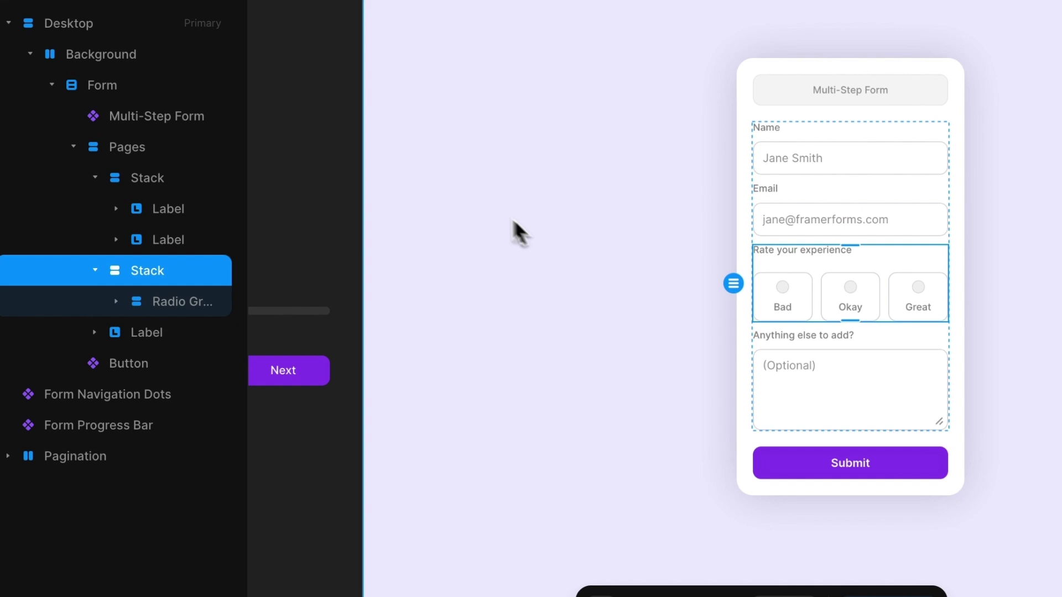
left_click(897, 337)
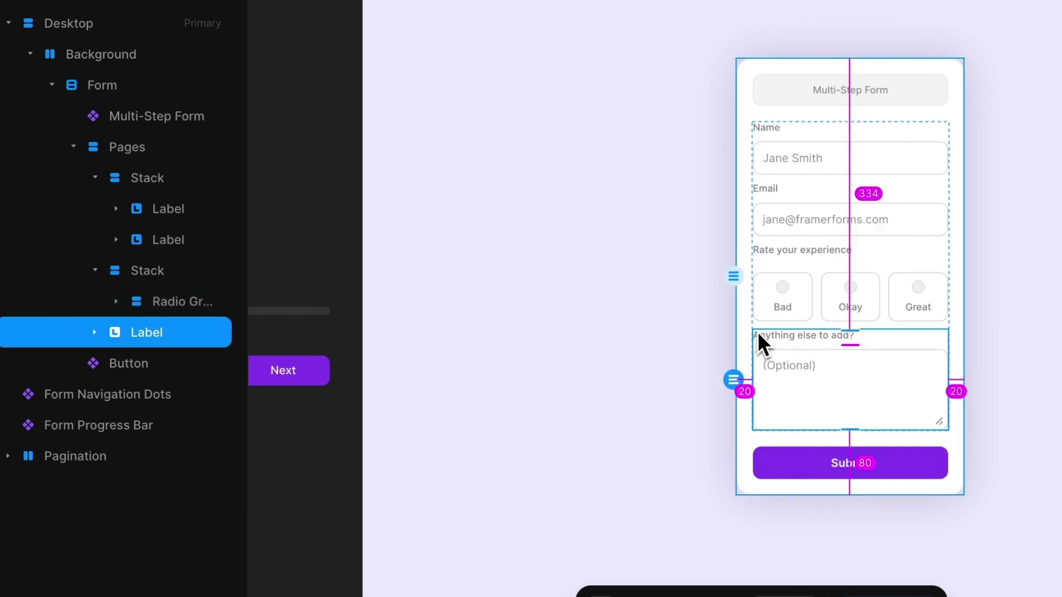
key("shift+a")
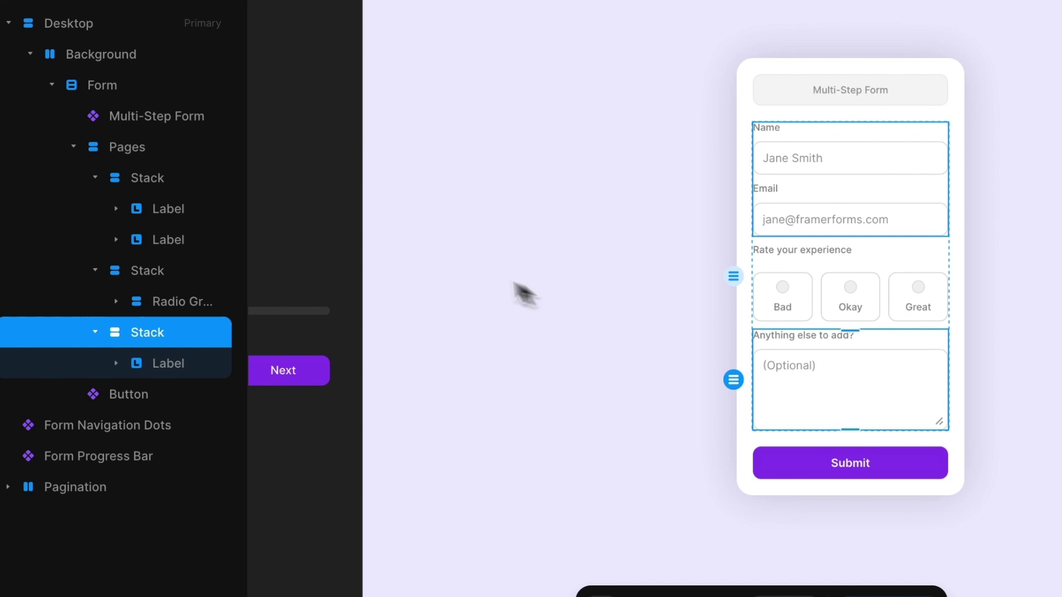
key("alt")
left_click(50, 85, "alt")
left_click(50, 85, "alt")
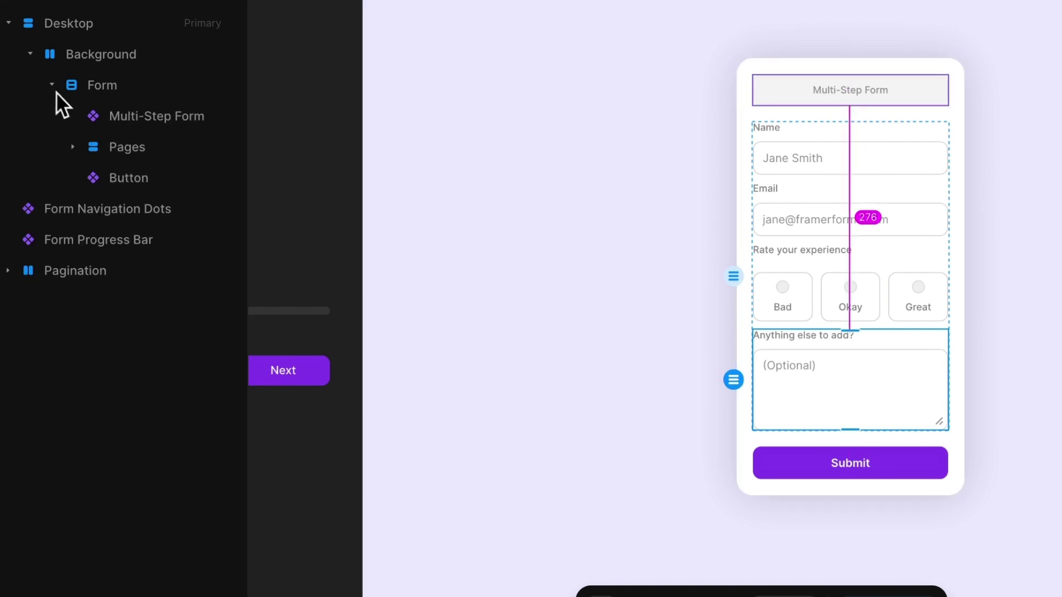
left_click(74, 147)
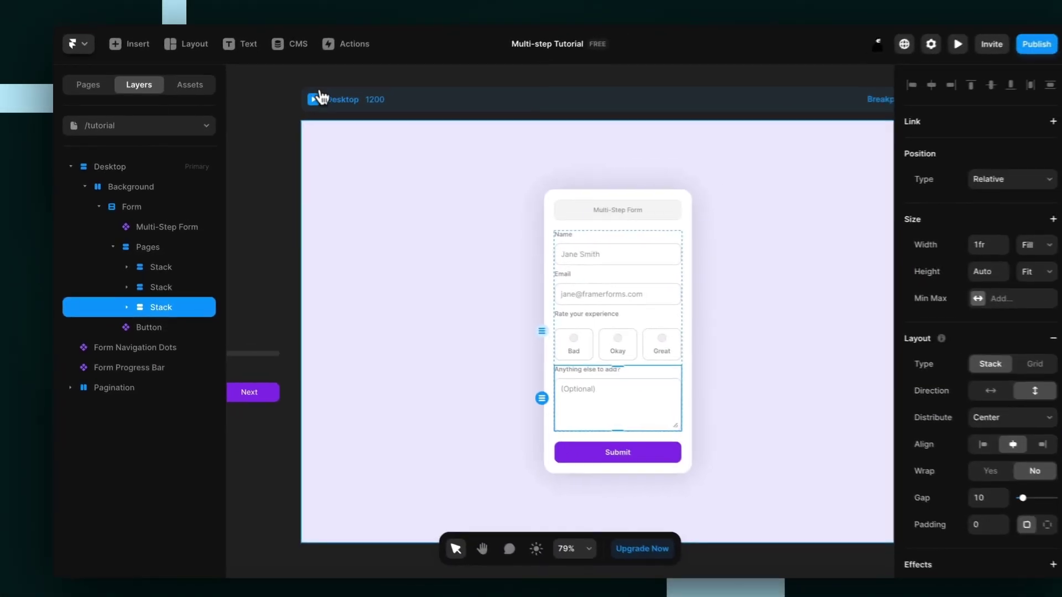
left_click(302, 108)
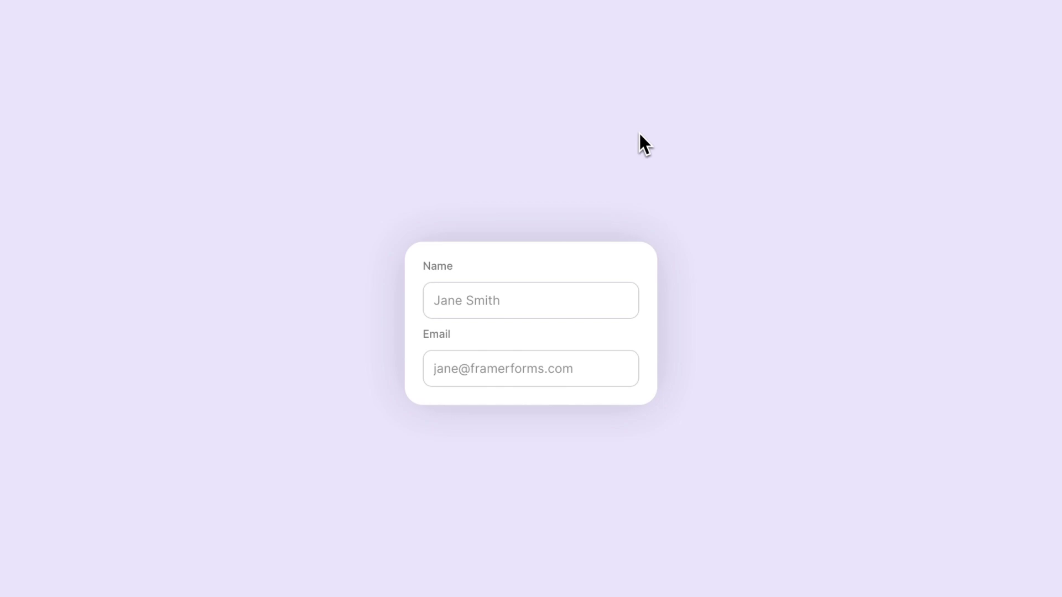
left_click(65, 50)
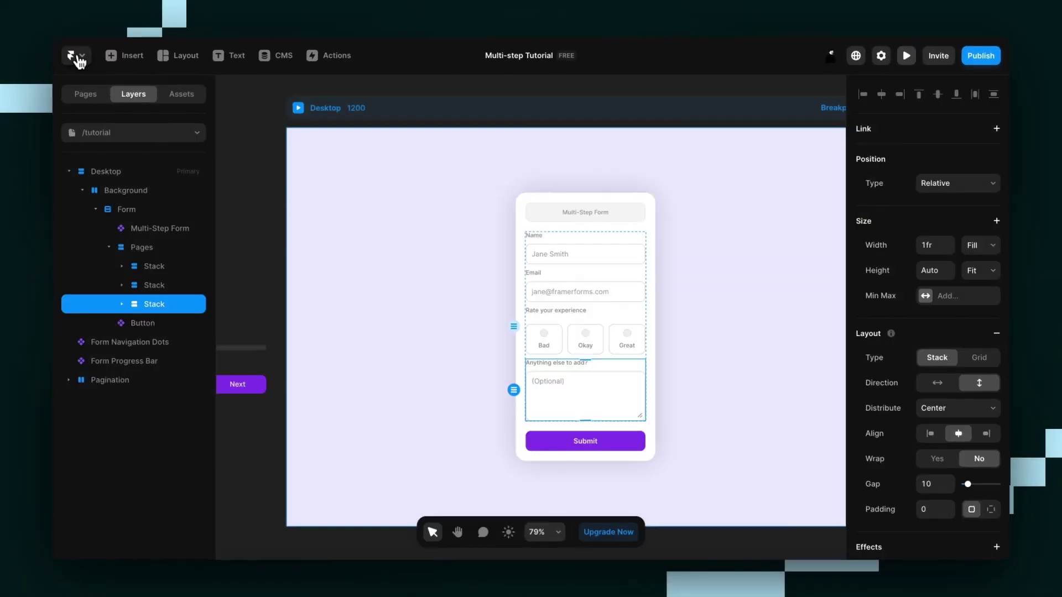
Paste a copy of the Next button component into the form.
left_click(407, 211)
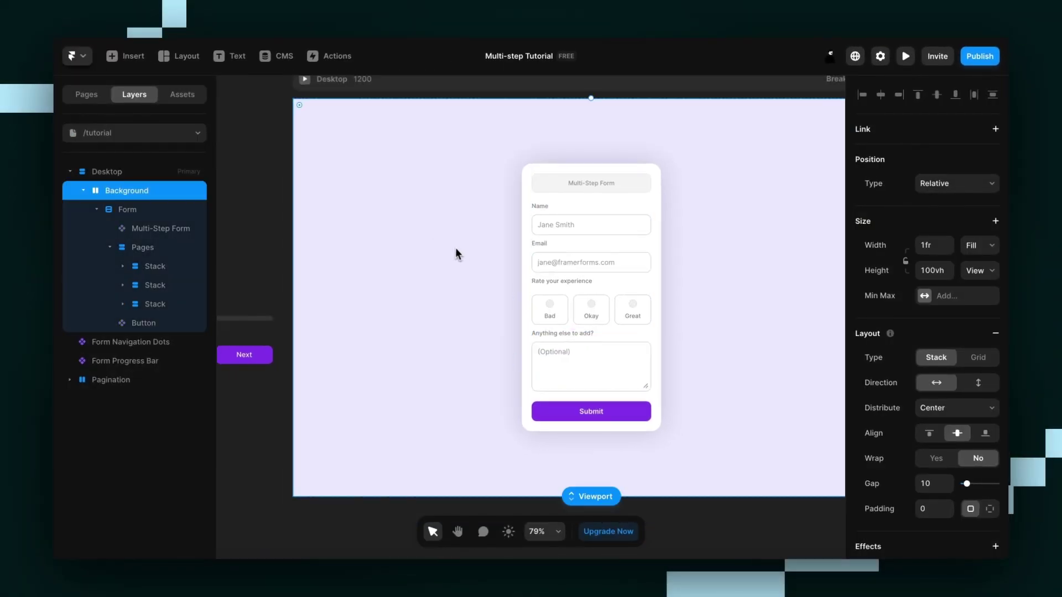
scroll(460, 251, "left", 4)
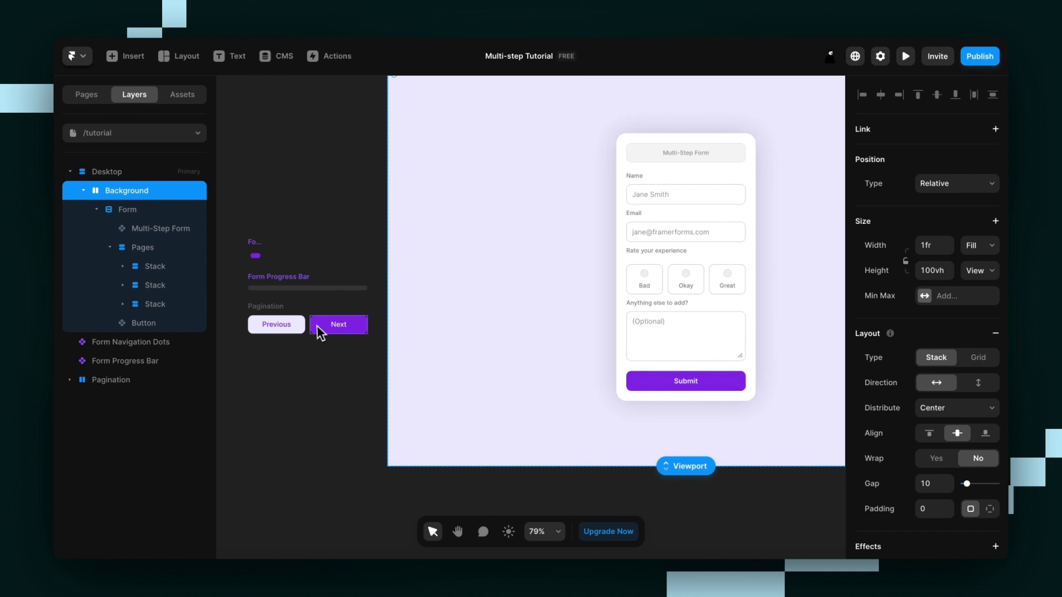
left_click(334, 328)
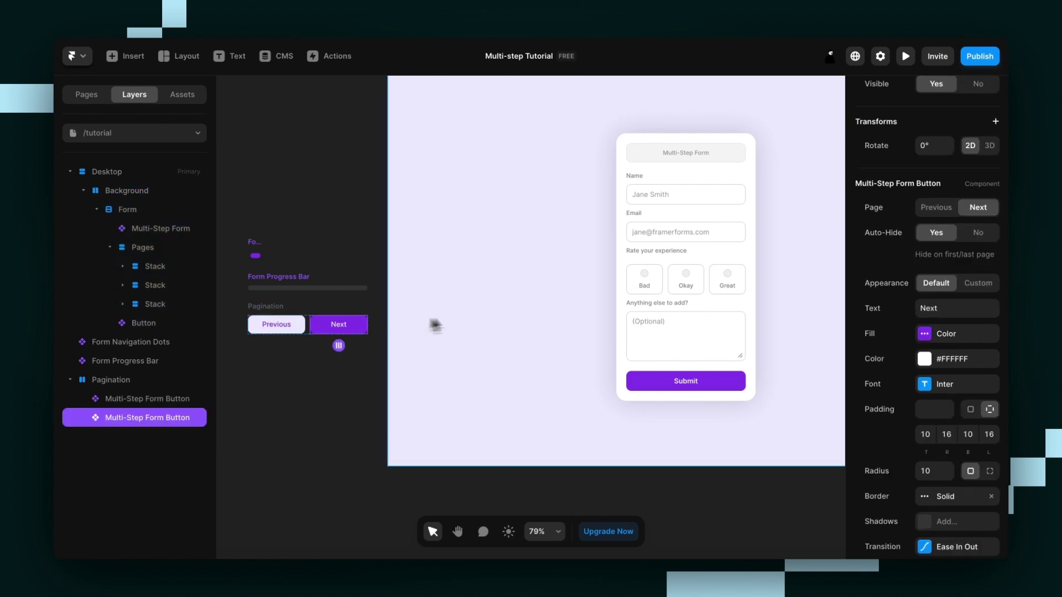
scroll(535, 303, "right", 3)
left_click(597, 174)
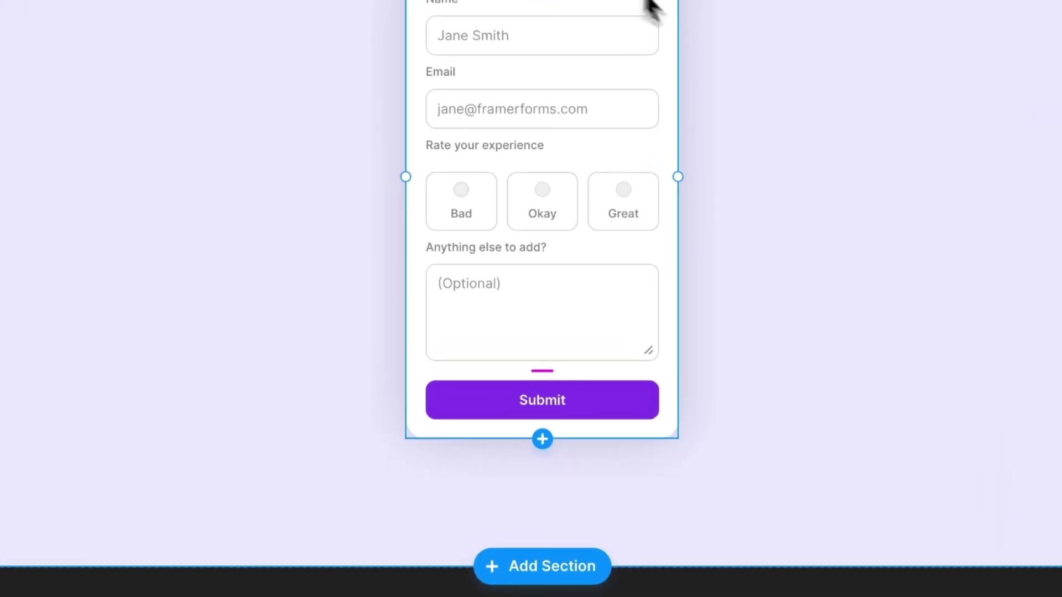
key("ctrl+v")
key("ctrl+v")
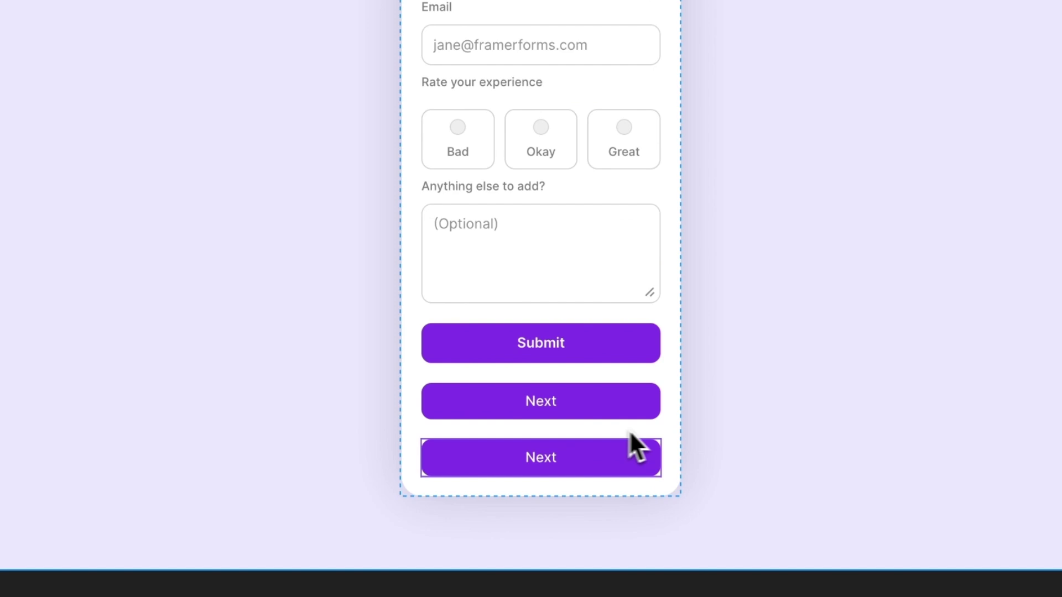
Make the lower button go to the previous page and relabel it 'Previous'.
left_click(583, 401)
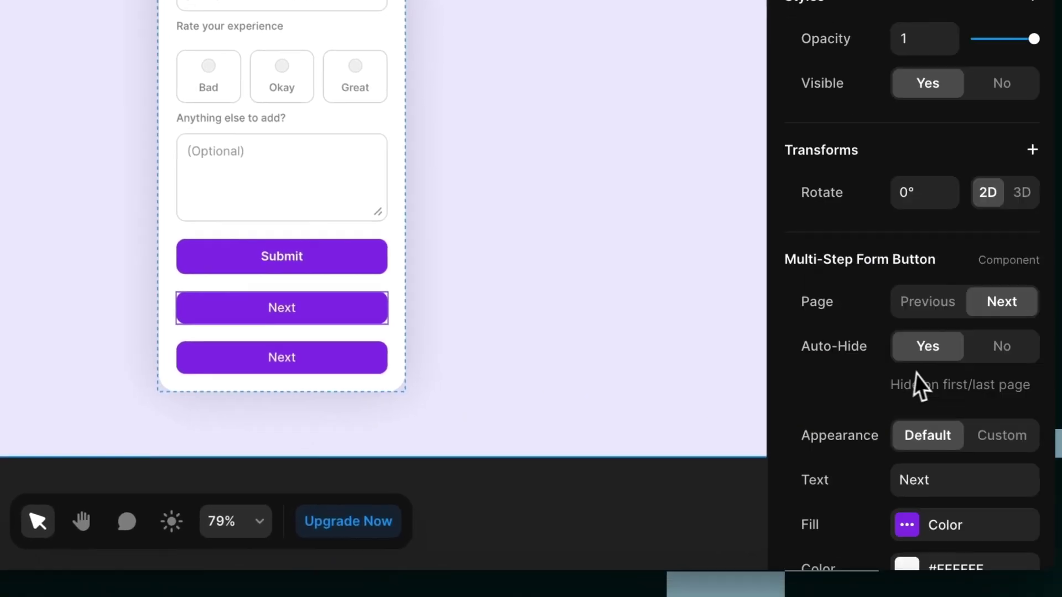
left_click(362, 365)
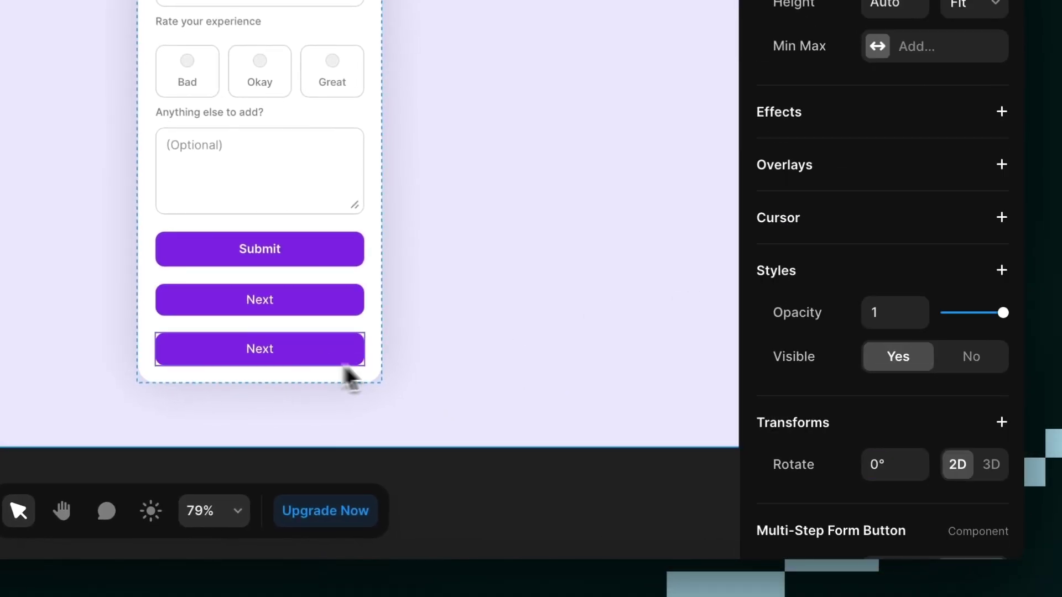
scroll(777, 350, "down", 7)
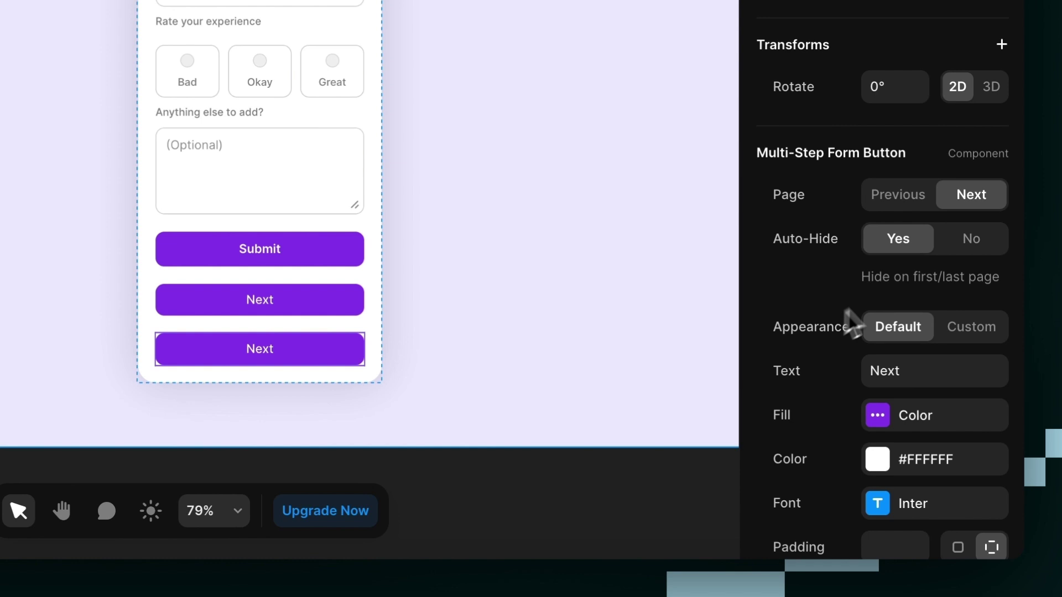
left_click(907, 197)
left_click(902, 371)
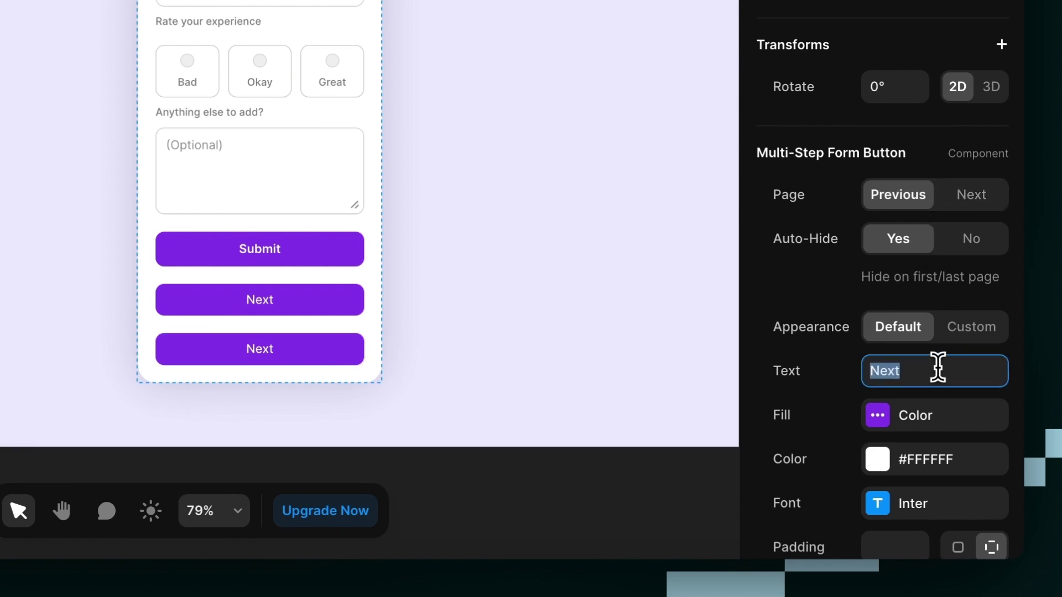
type("Pre")
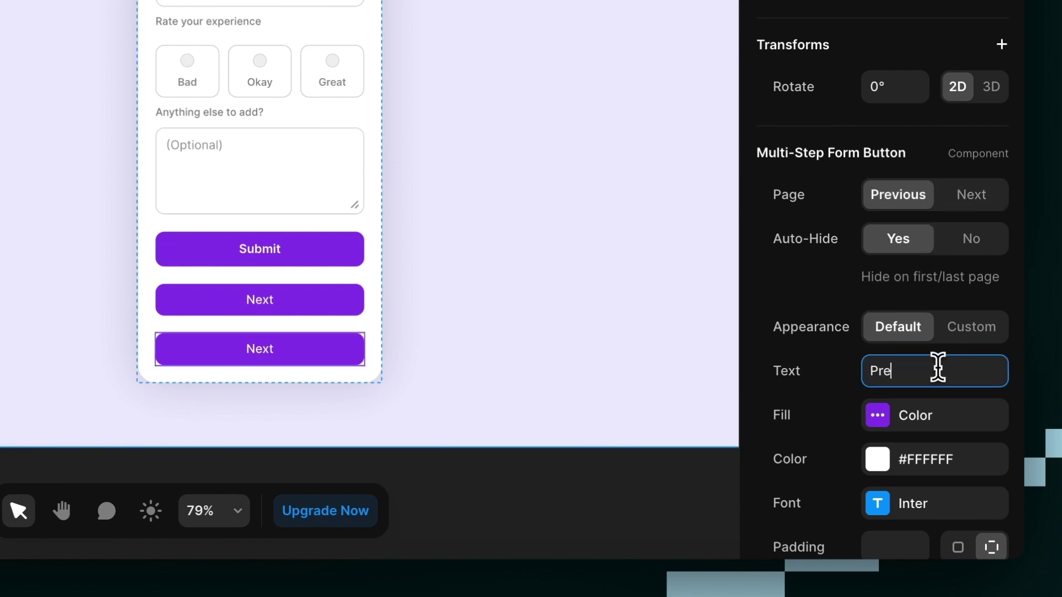
type("vious")
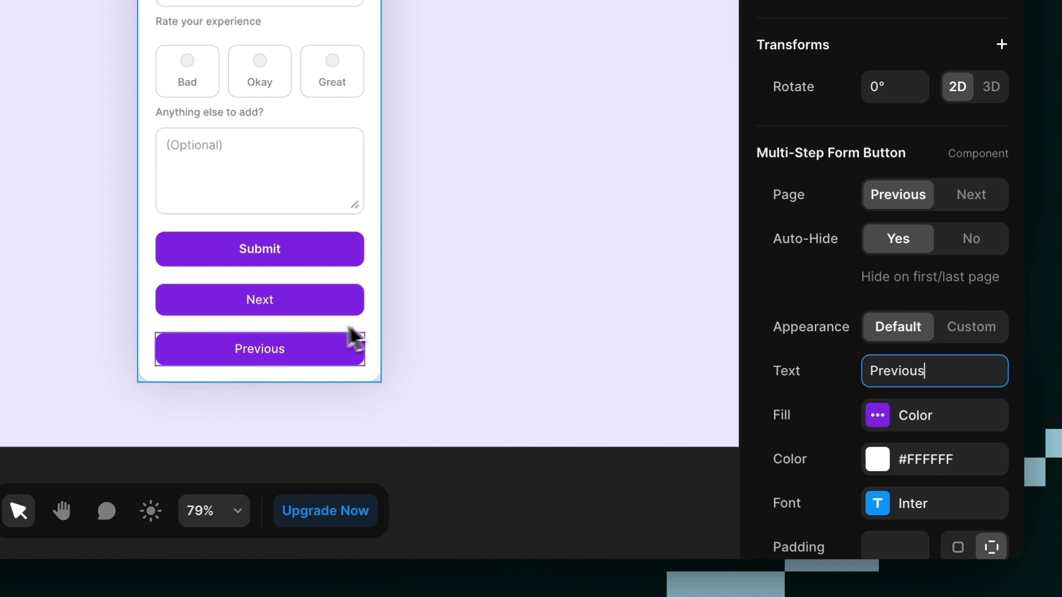
left_click(304, 309)
Replace the two loose buttons with a copy of the Pagination stack below Submit.
left_click(409, 387, "shift")
key("Delete")
scroll(553, 431, "left", 5)
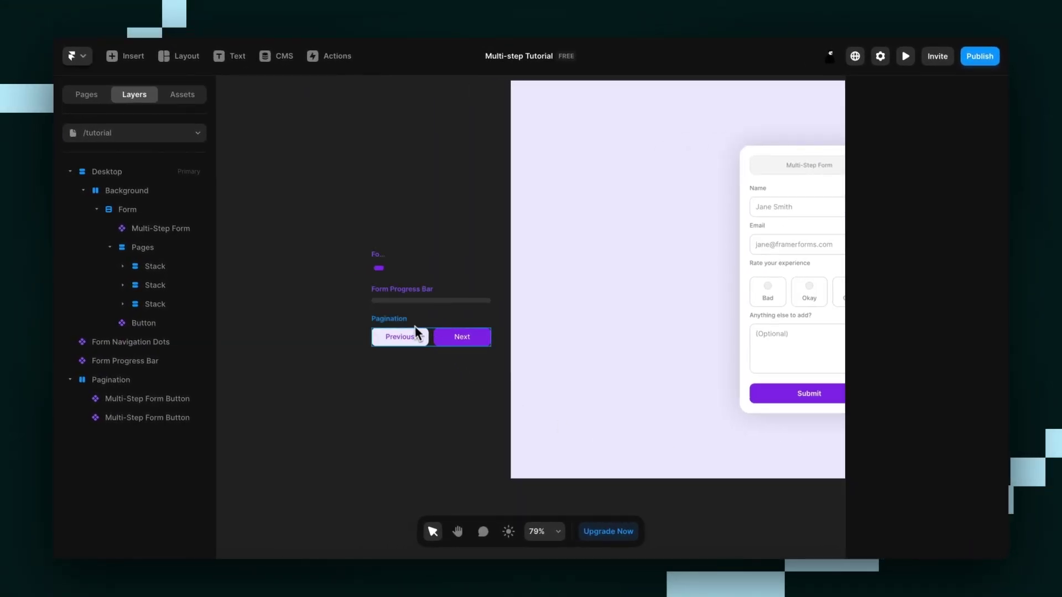
left_click(416, 332)
key("ctrl+c")
scroll(564, 350, "right", 5)
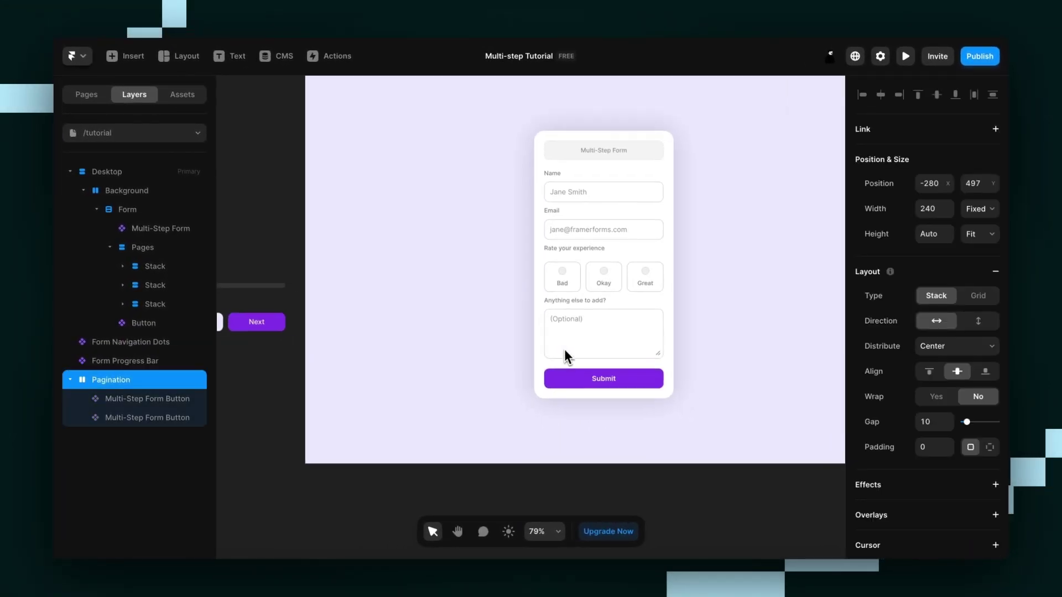
left_click(609, 365)
key("ctrl+v")
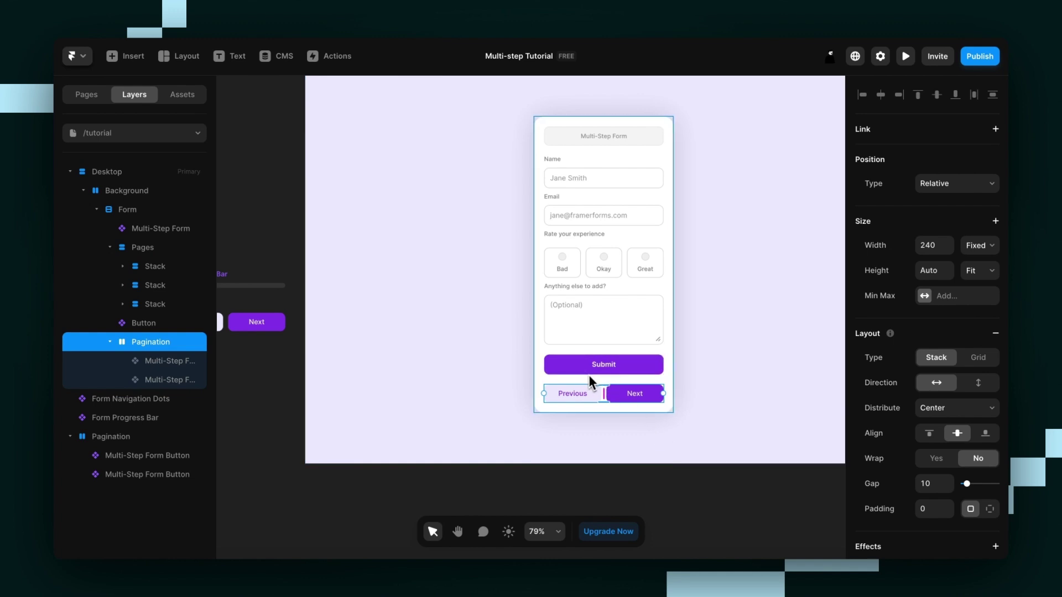
Preview the form and click Next twice to reach the comments step.
left_click(387, 289)
key("ctrl+p")
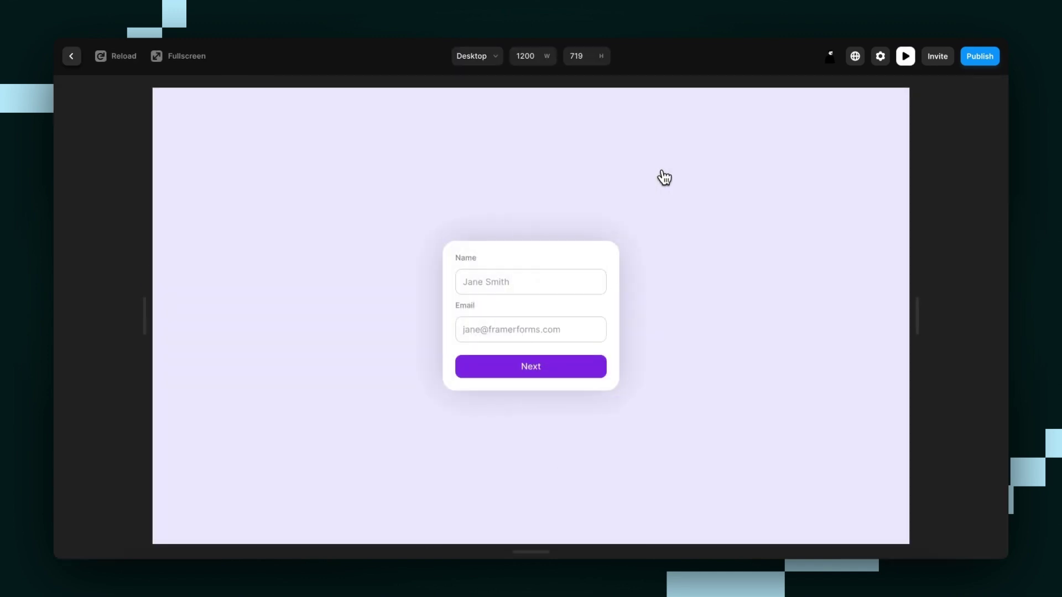
left_click(579, 364)
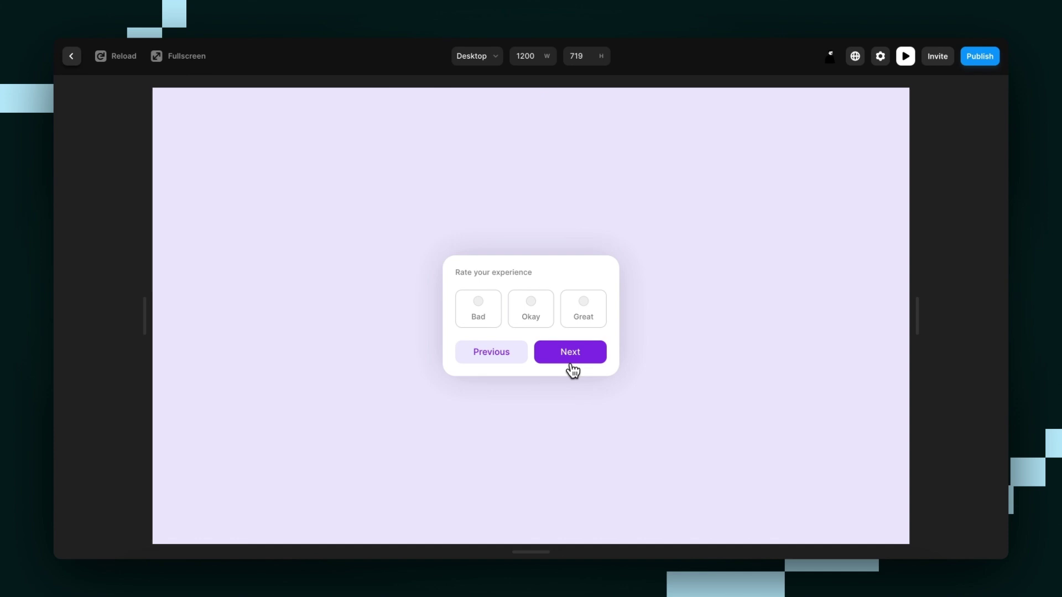
left_click(573, 352)
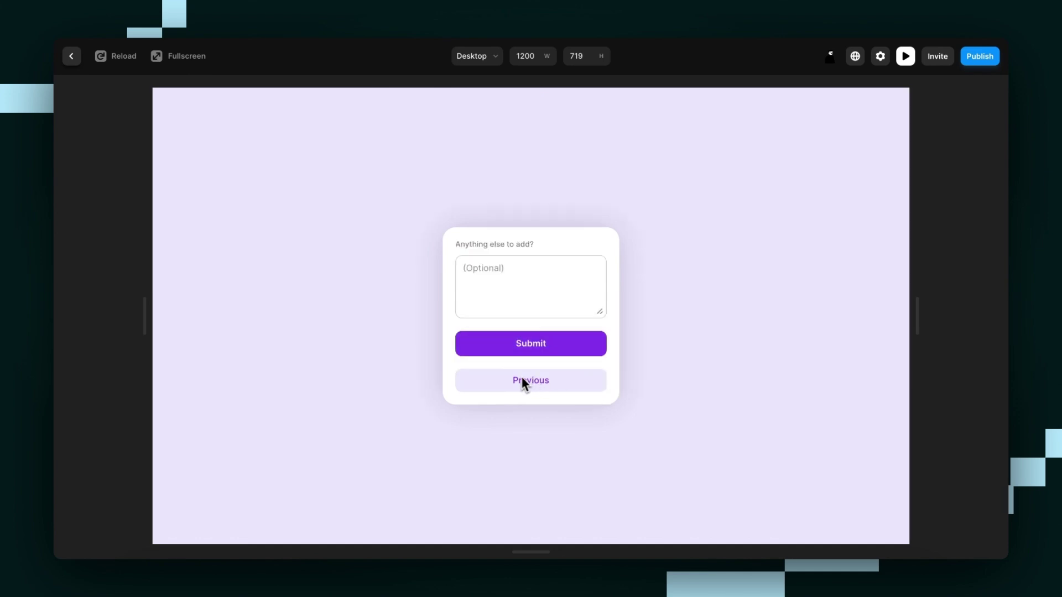
Paste the Form Navigation Dots into the Form stack just under Multi-Step Form, then preview.
left_click(71, 56)
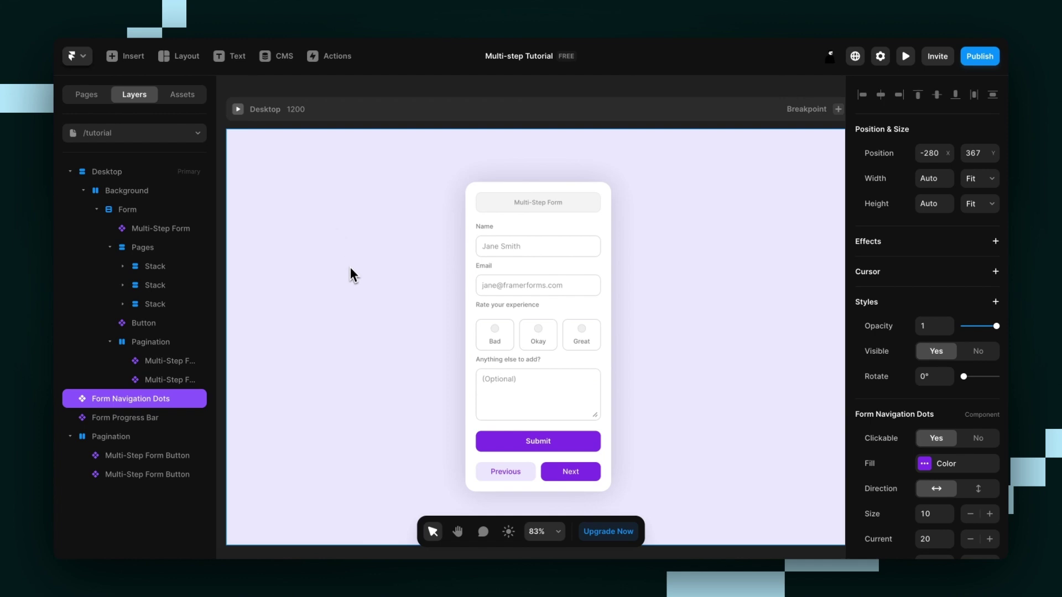
left_click(552, 223)
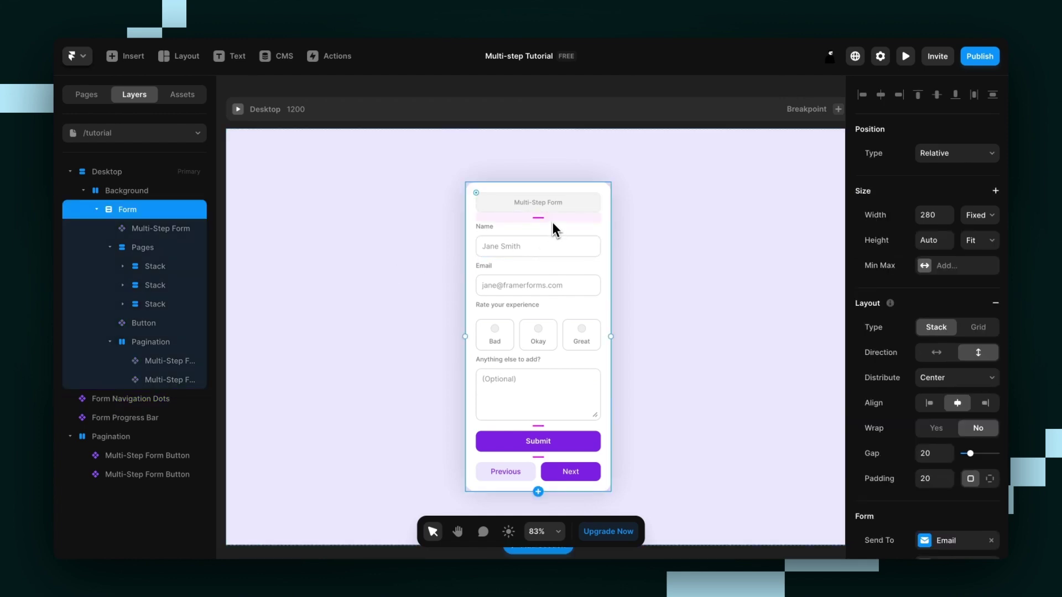
key("ctrl+v")
key("Up")
key("Up")
key("Up")
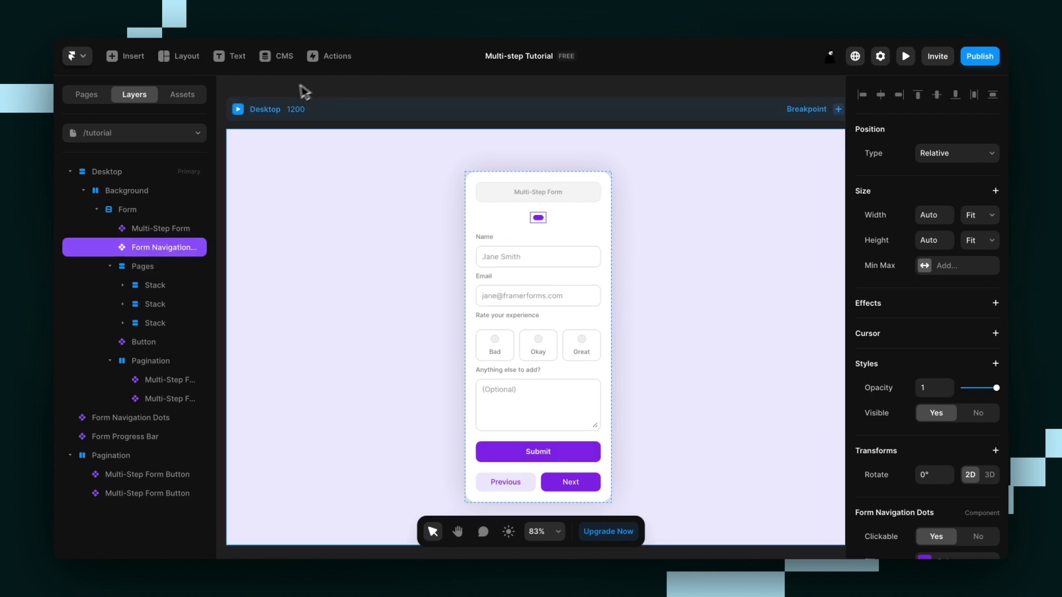
left_click(238, 110)
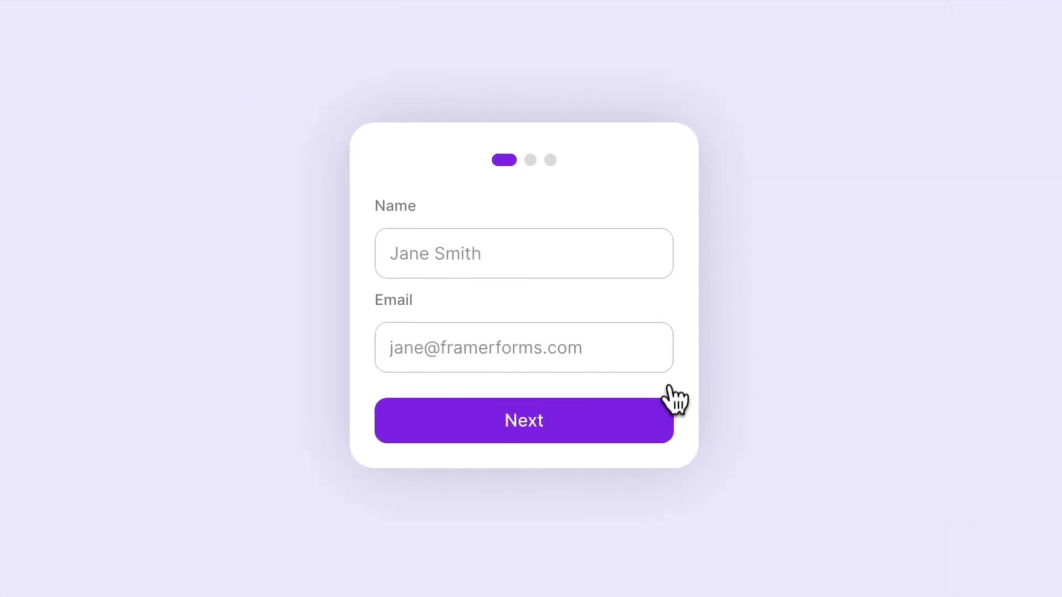
Advance through the rating and comments steps, then return to step one via the first dot.
left_click(623, 439)
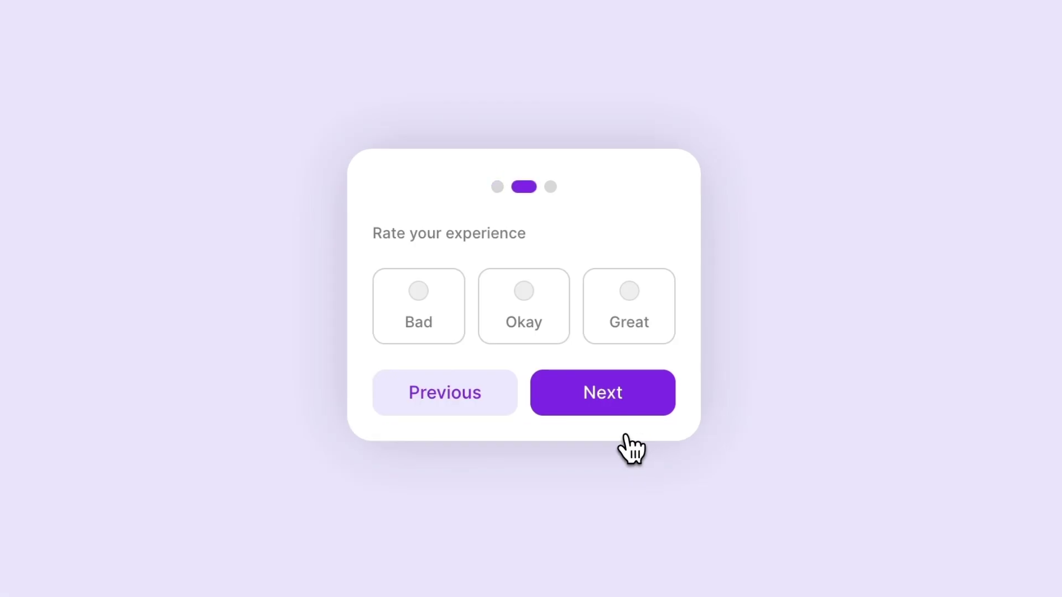
left_click(592, 381)
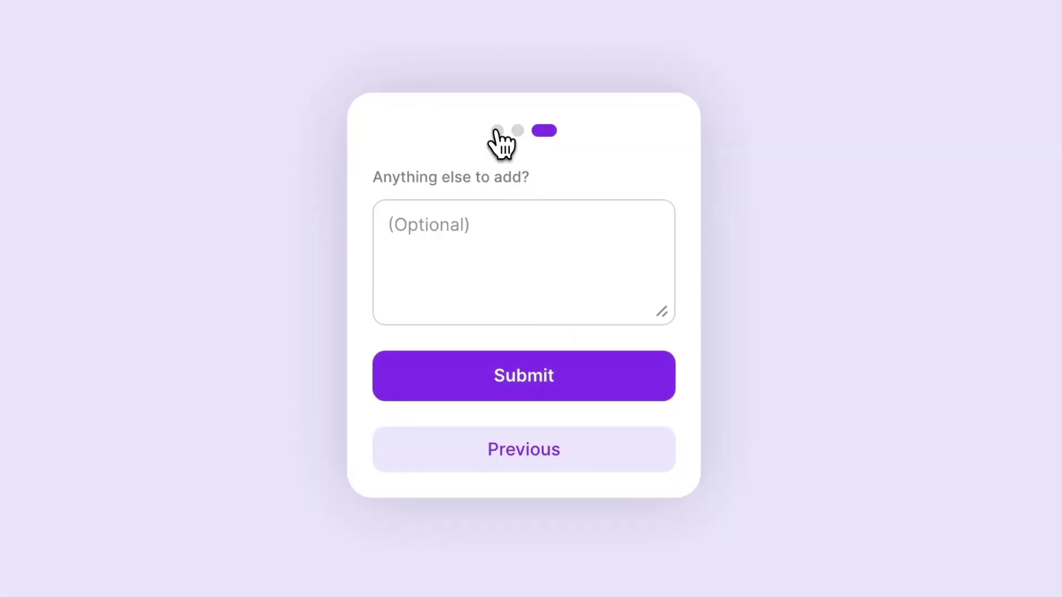
left_click(497, 130)
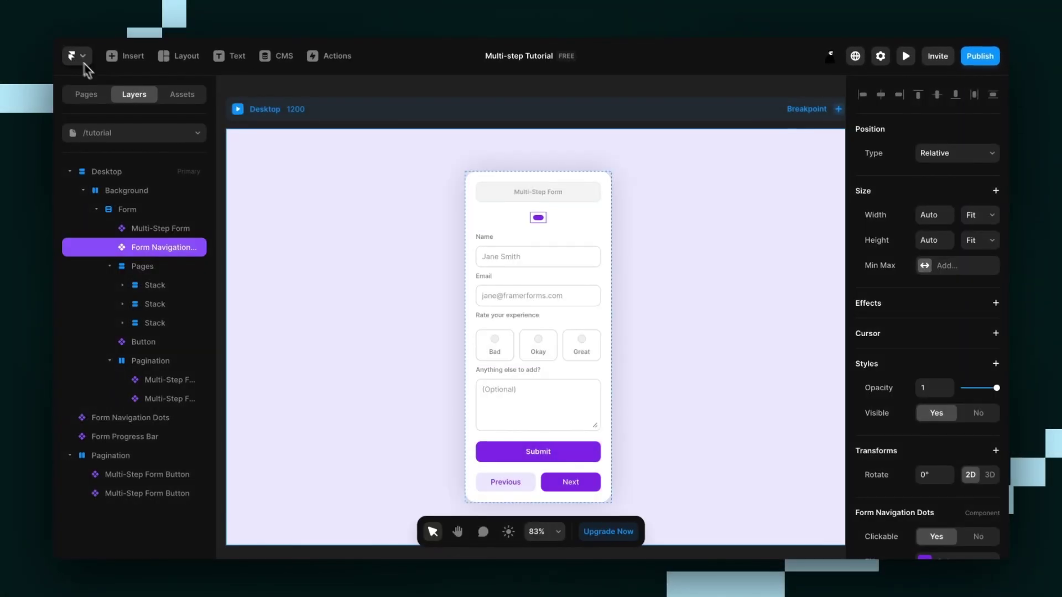
Paste the Form Progress Bar under Multi-Step Form and delete the navigation dots.
scroll(394, 254, "left", 5)
left_click(343, 317)
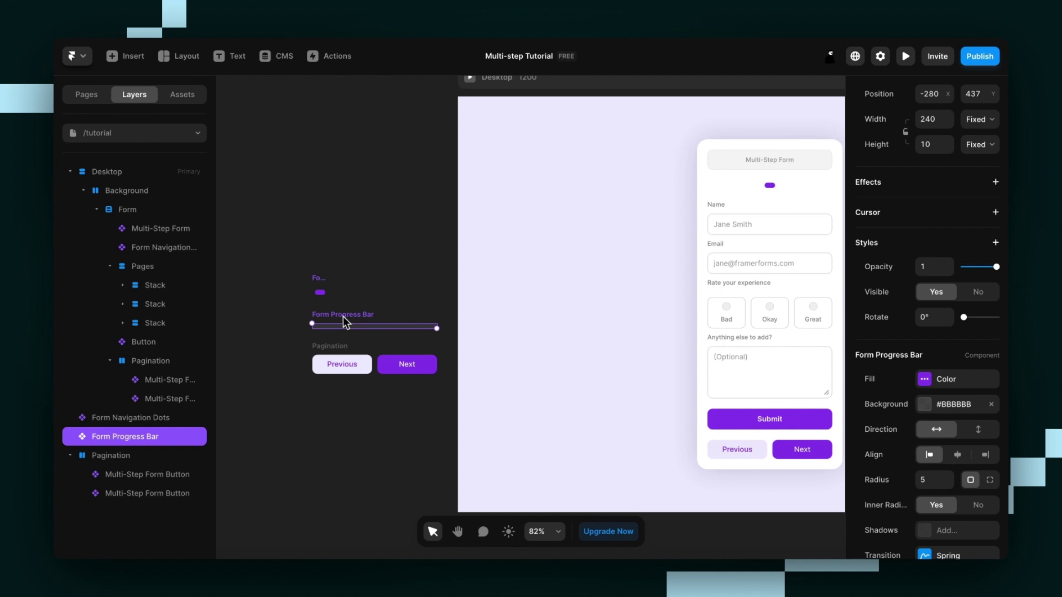
scroll(531, 313, "right", 5)
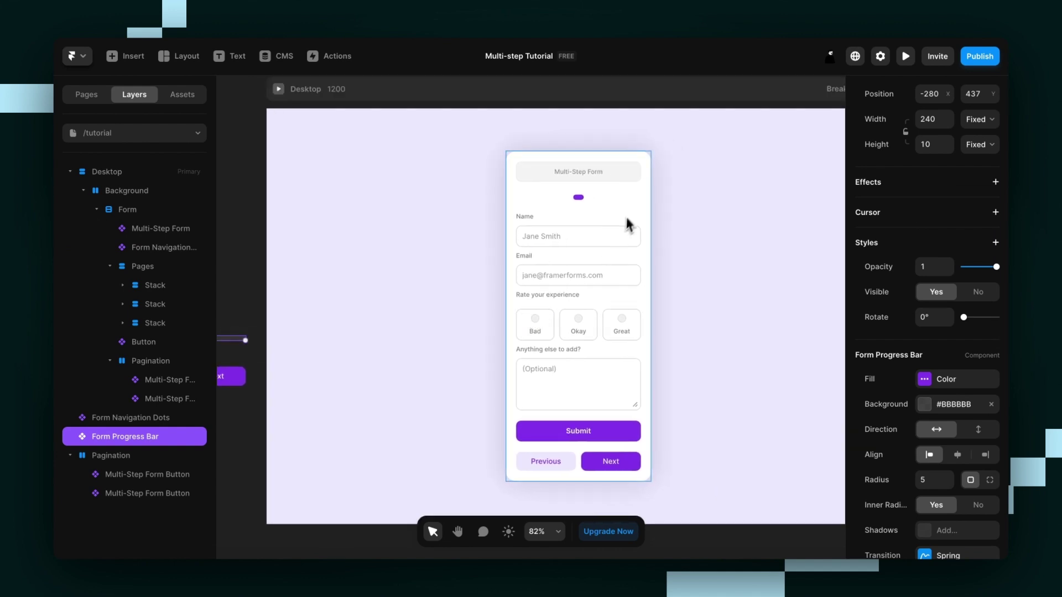
left_click(626, 194)
key("ctrl+v")
key("Up")
key("Up")
key("Up")
key("Up")
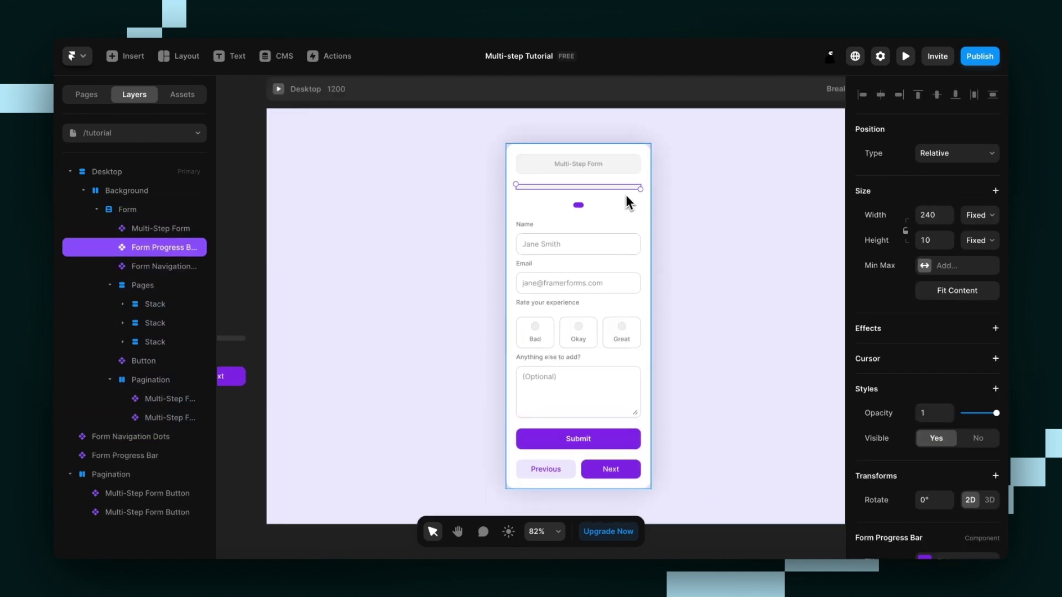
left_click(580, 206)
key("Delete")
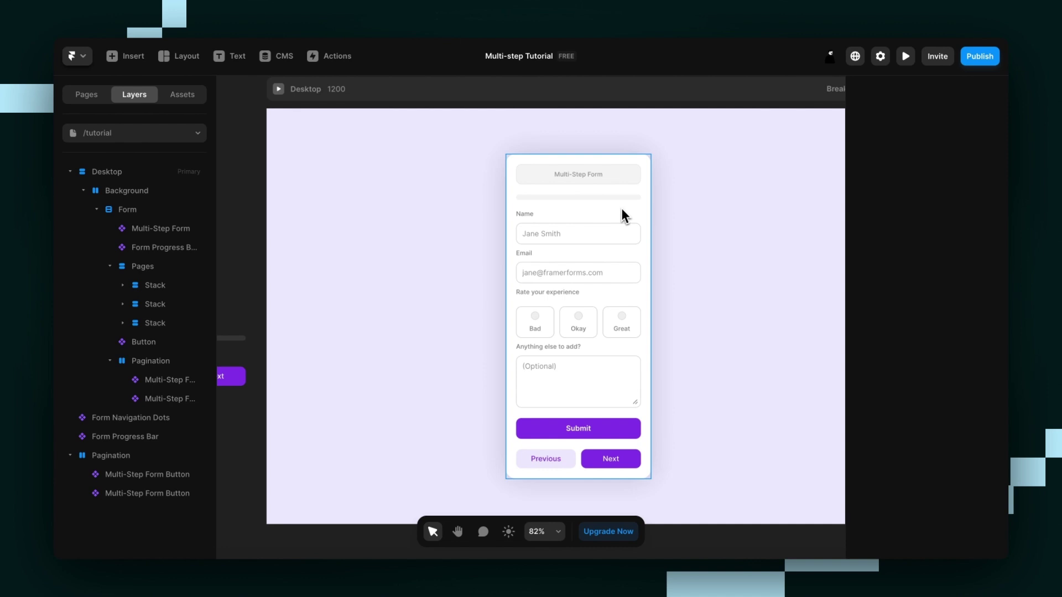
Preview the form through all three steps to watch the bar fill, then close the preview.
left_click(279, 89)
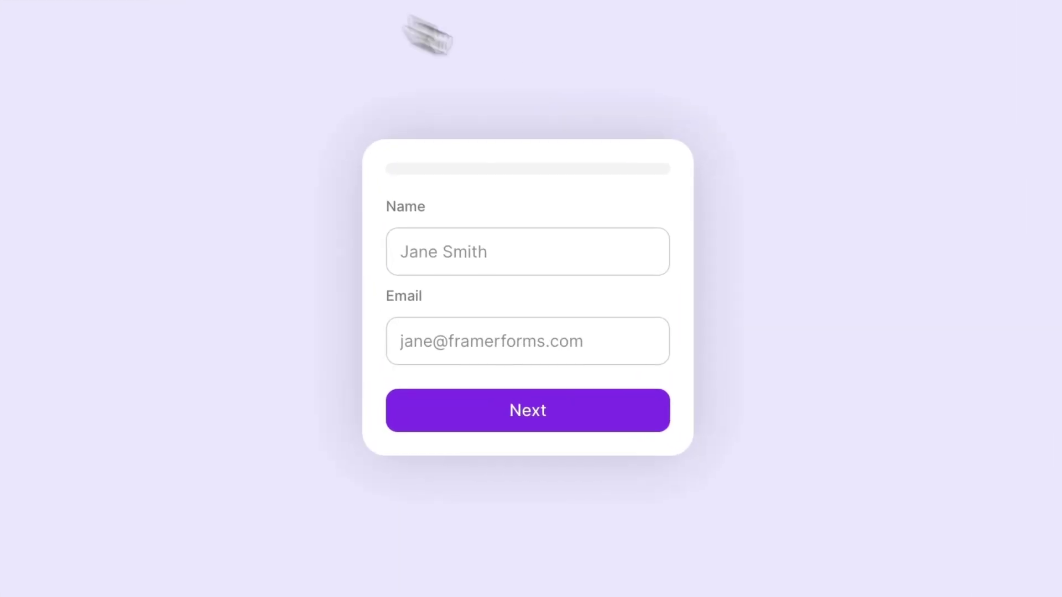
left_click(618, 426)
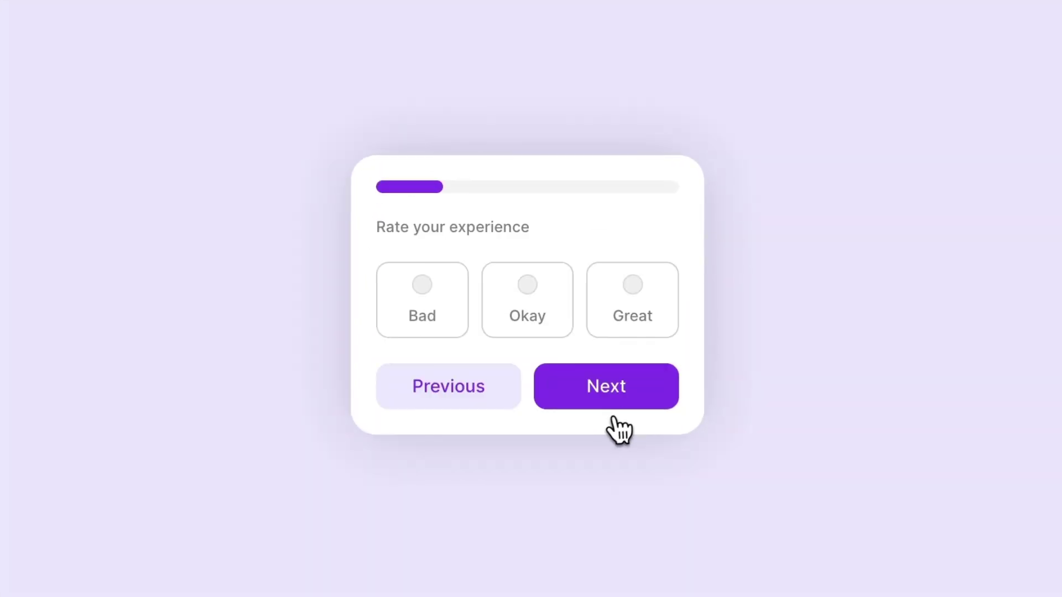
left_click(616, 382)
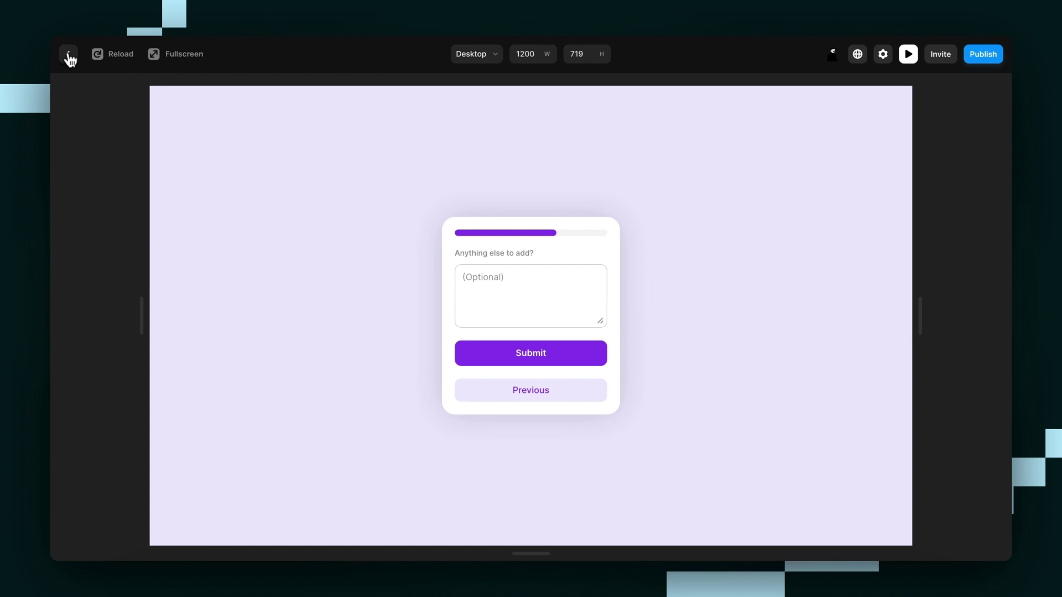
left_click(69, 56)
Add an inside black shadow (X 0, Y 1, blur 2) to the Form Progress Bar.
left_click(597, 200)
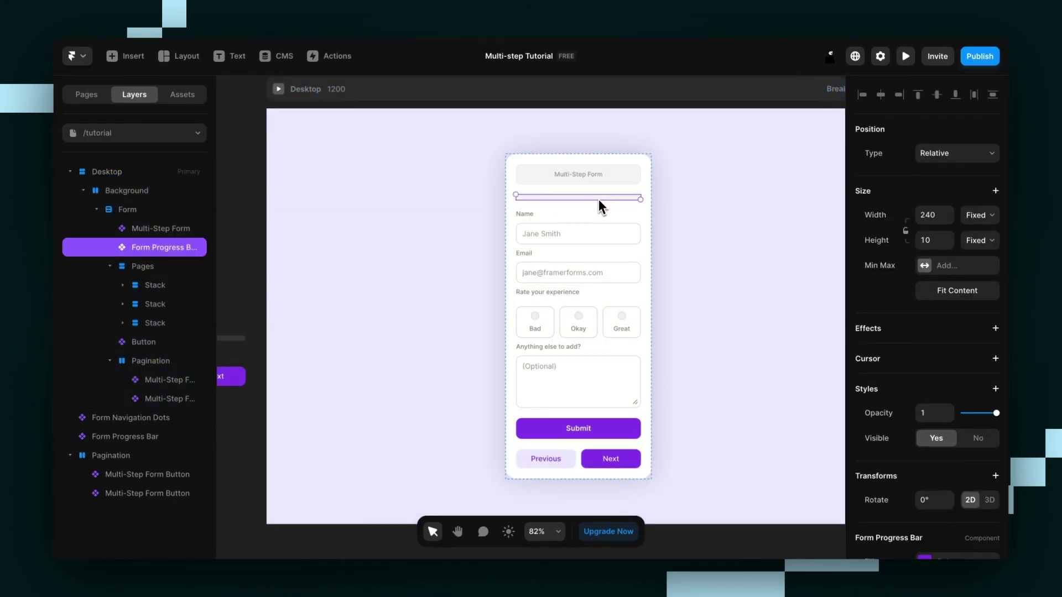
scroll(929, 387, "down", 4)
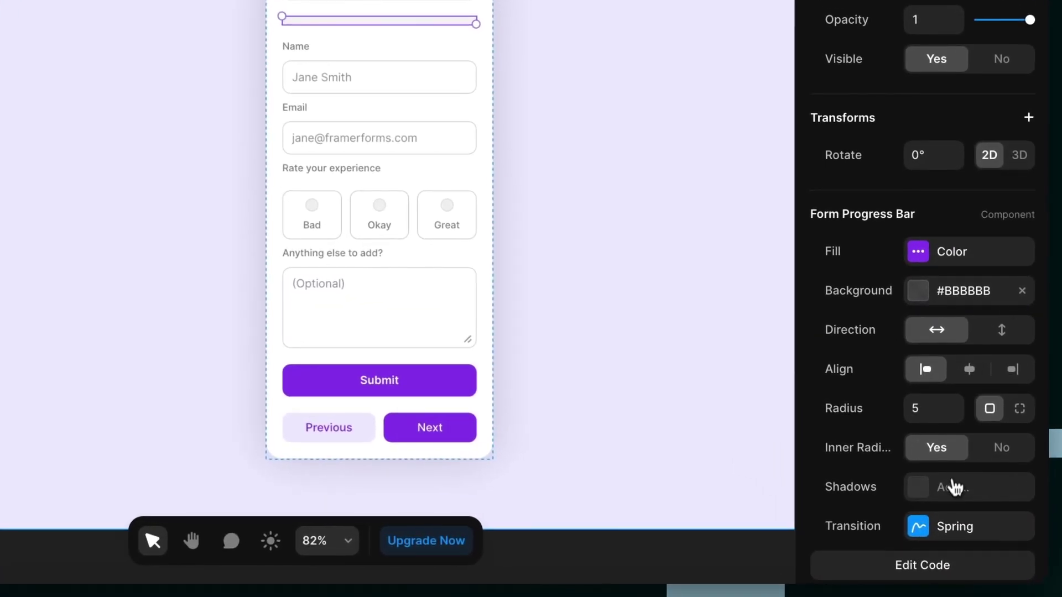
left_click(955, 488)
left_click(962, 498)
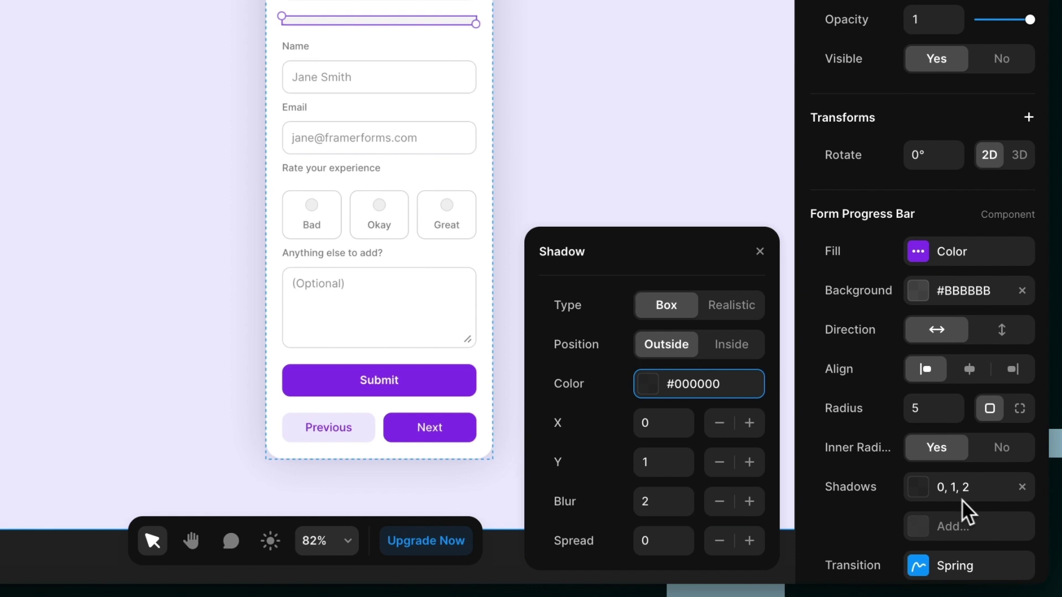
left_click(725, 344)
left_click(760, 252)
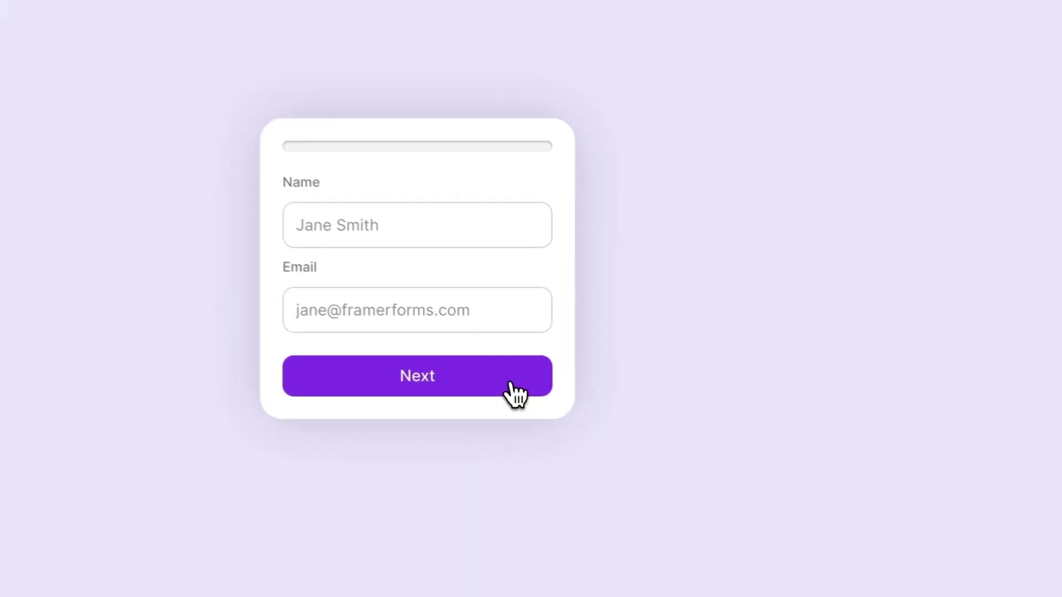
left_click(516, 394)
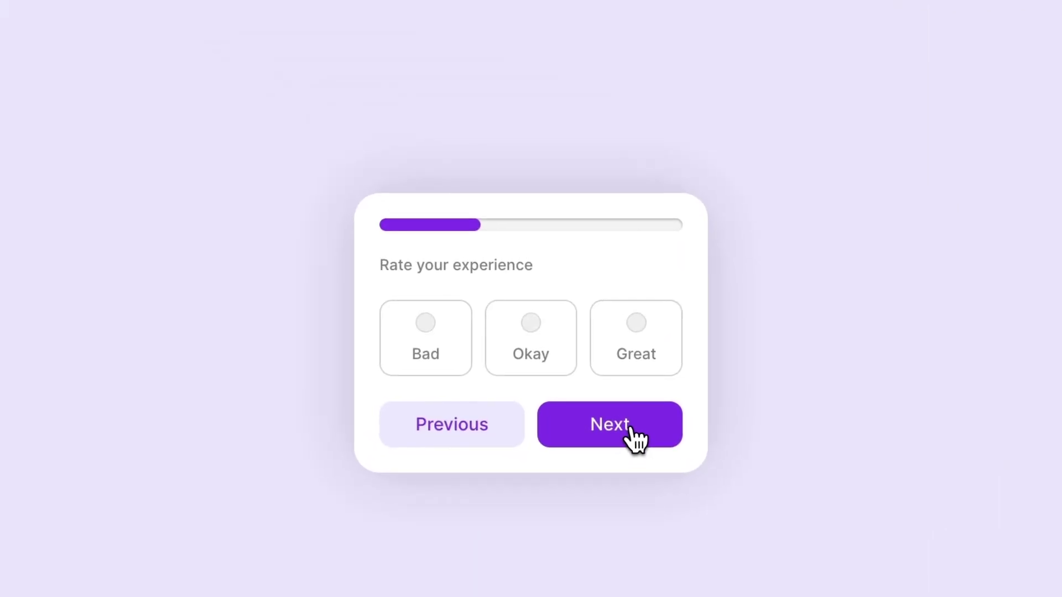
Finish the preview run, then reopen the preview and advance to the rating step.
left_click(635, 438)
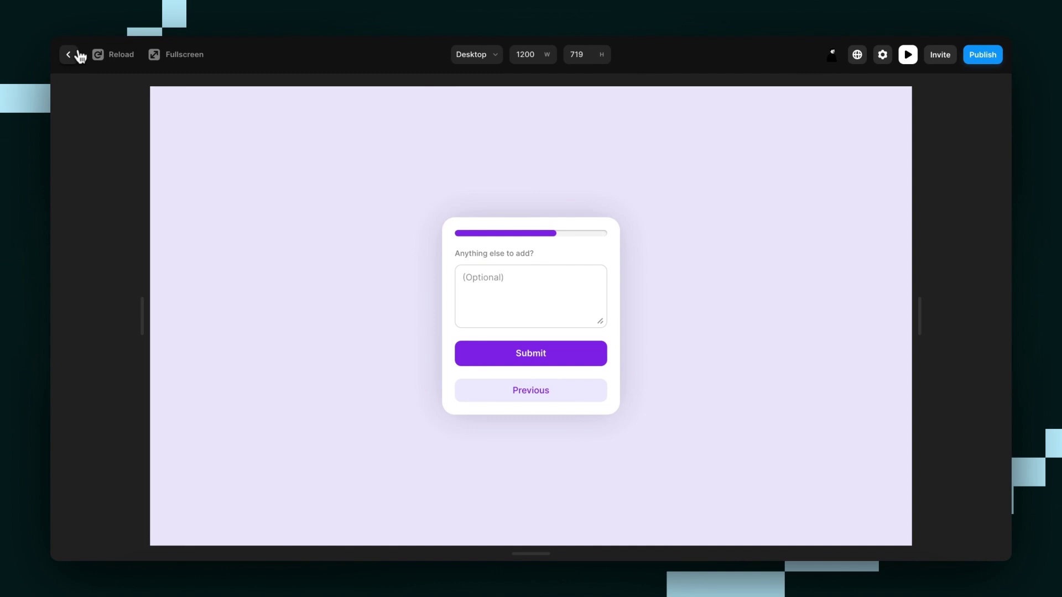
left_click(74, 53)
scroll(900, 479, "down", 4)
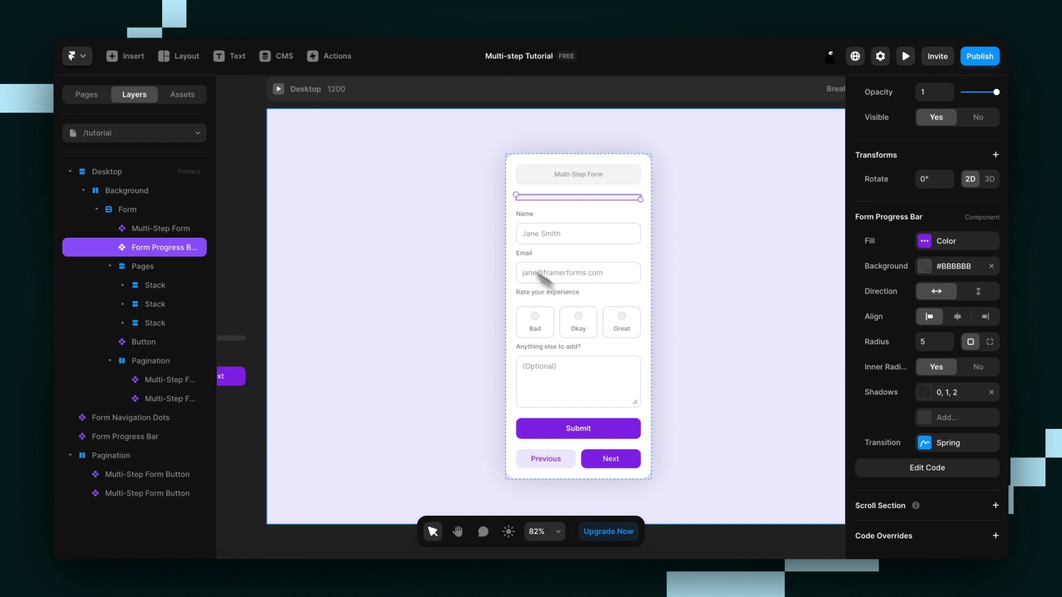
left_click(279, 89)
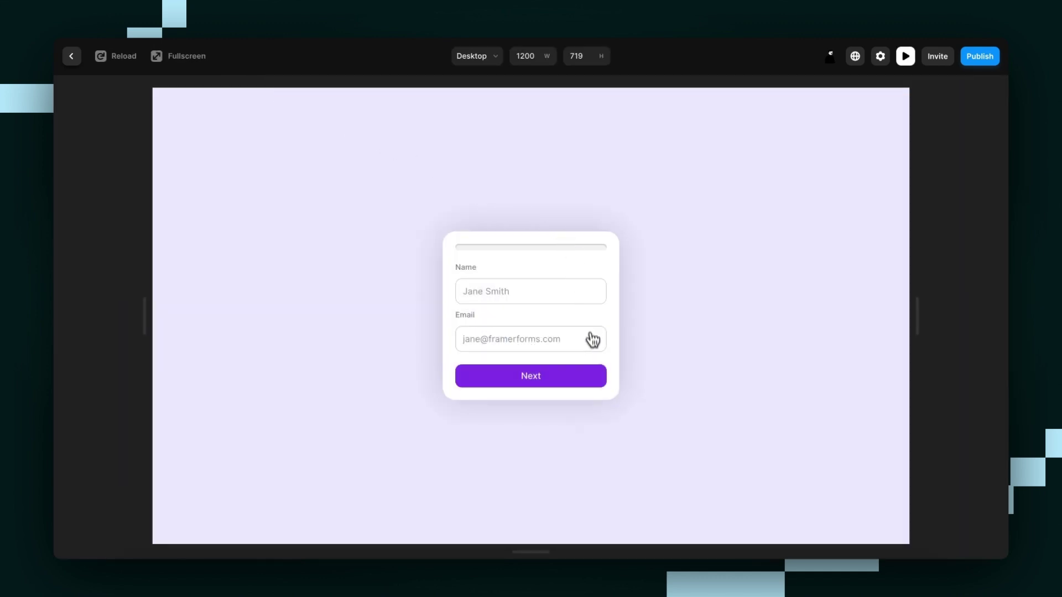
left_click(585, 377)
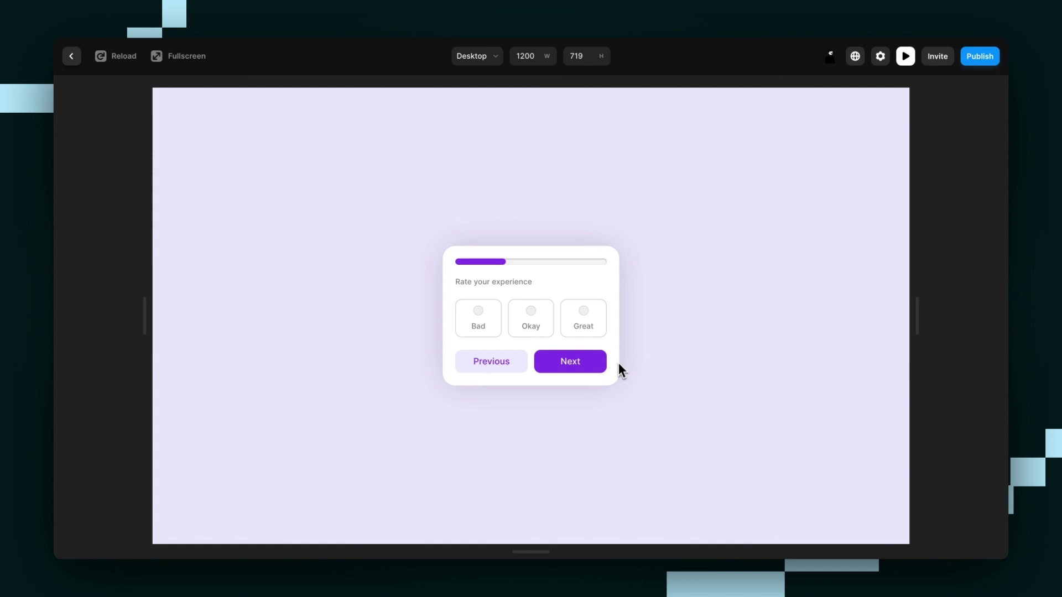